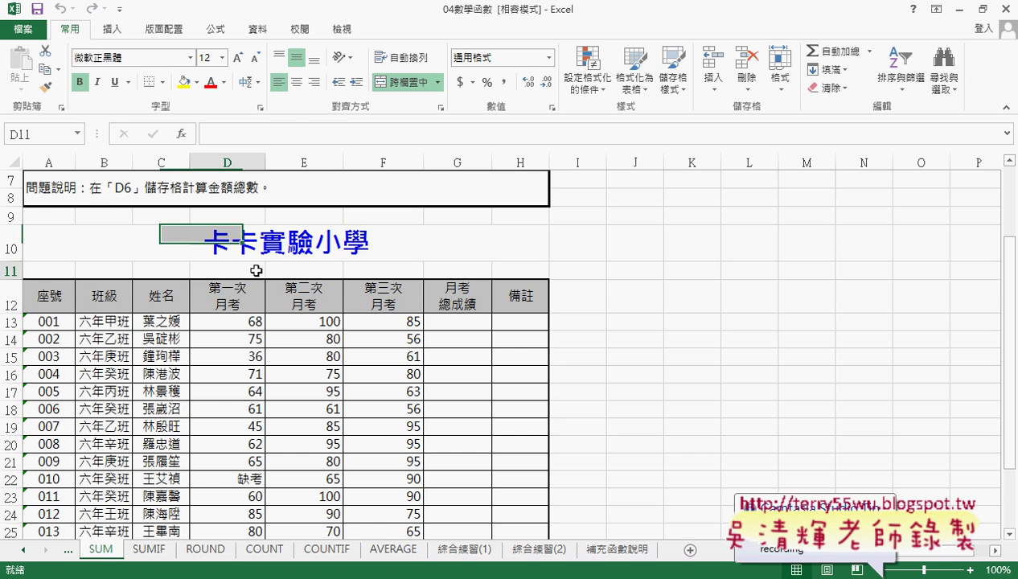
- Enter the weights 30%, 30% and 40% in D11, E11 and F11
click(239, 298)
key(Right)
key(Right)
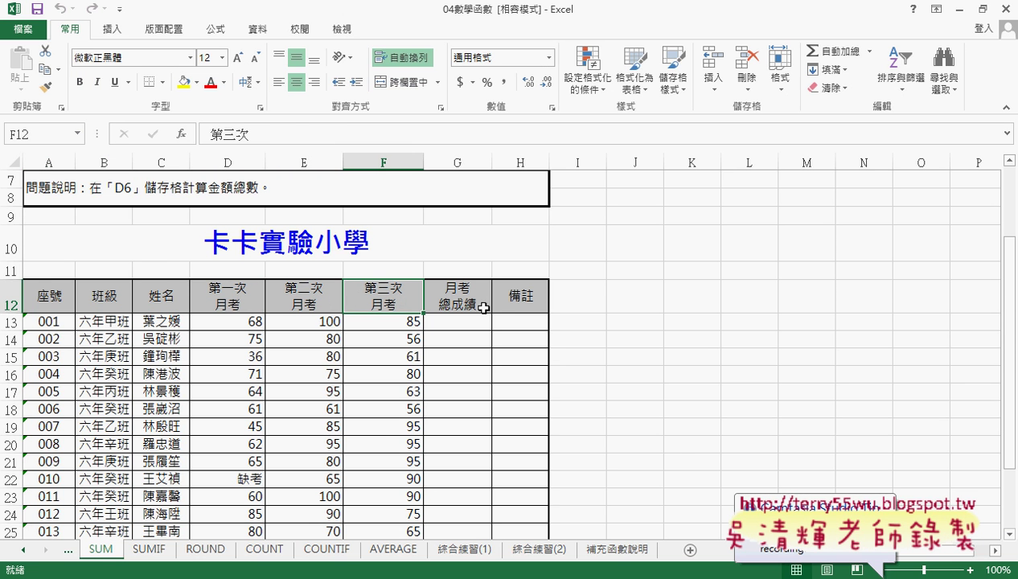
double_click(261, 270)
text(30)
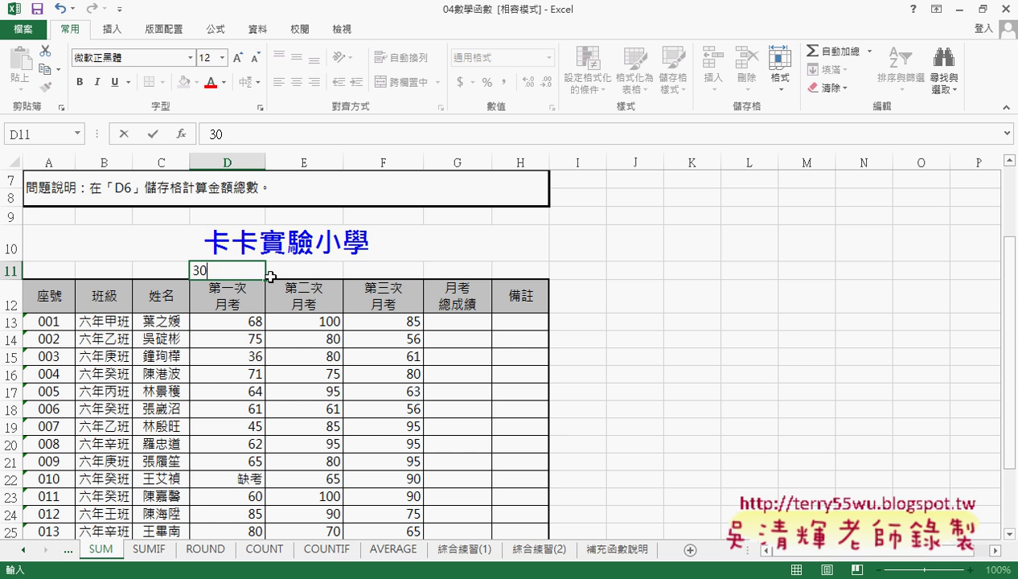
text(%)
click(307, 271)
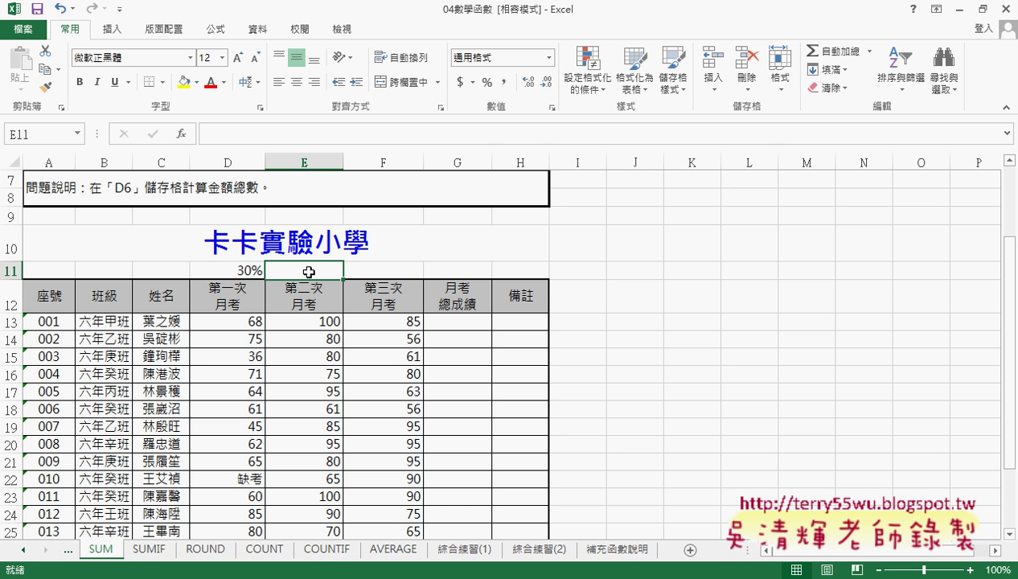
text(30)
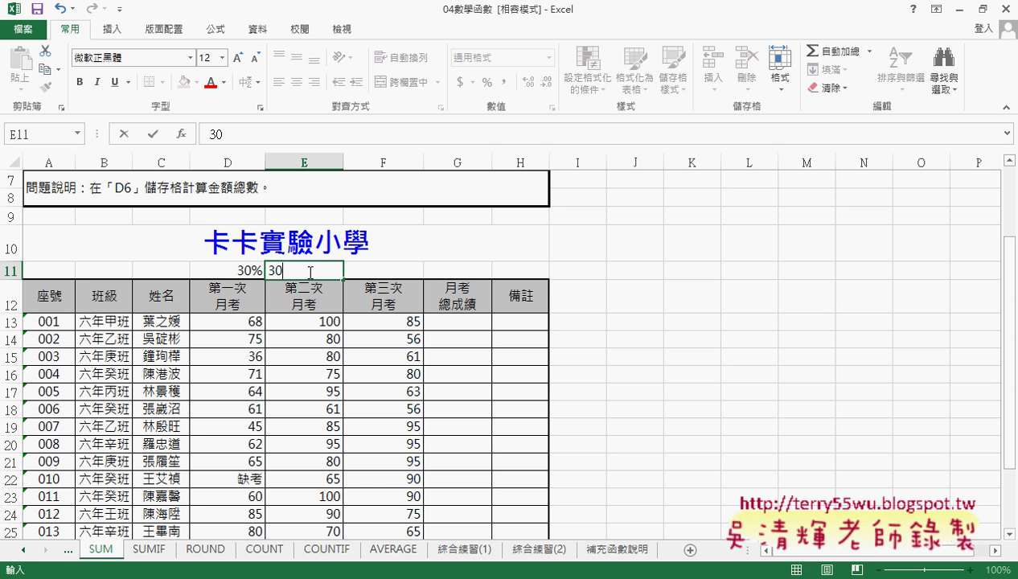
text(%)
click(396, 269)
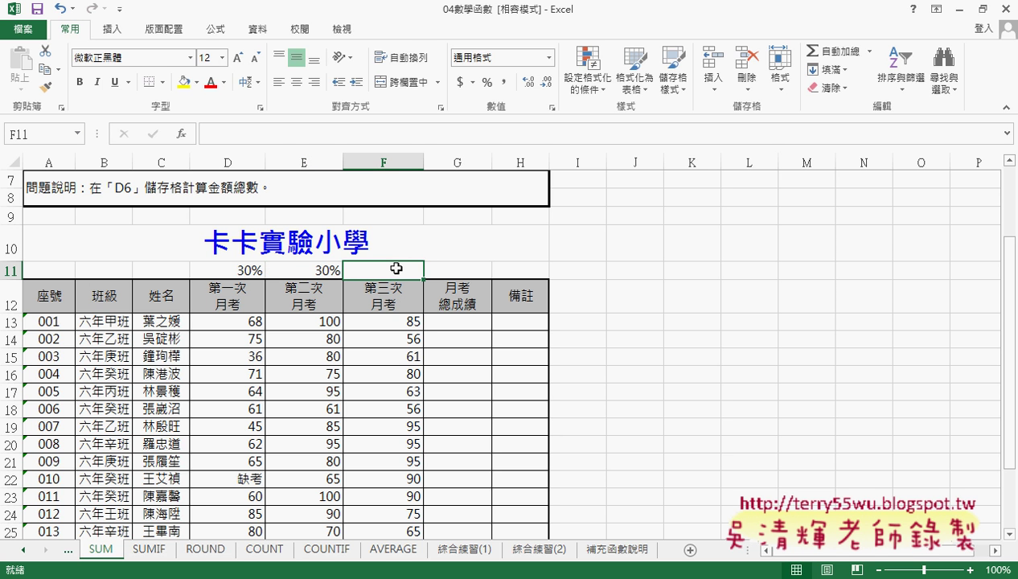
text(40)
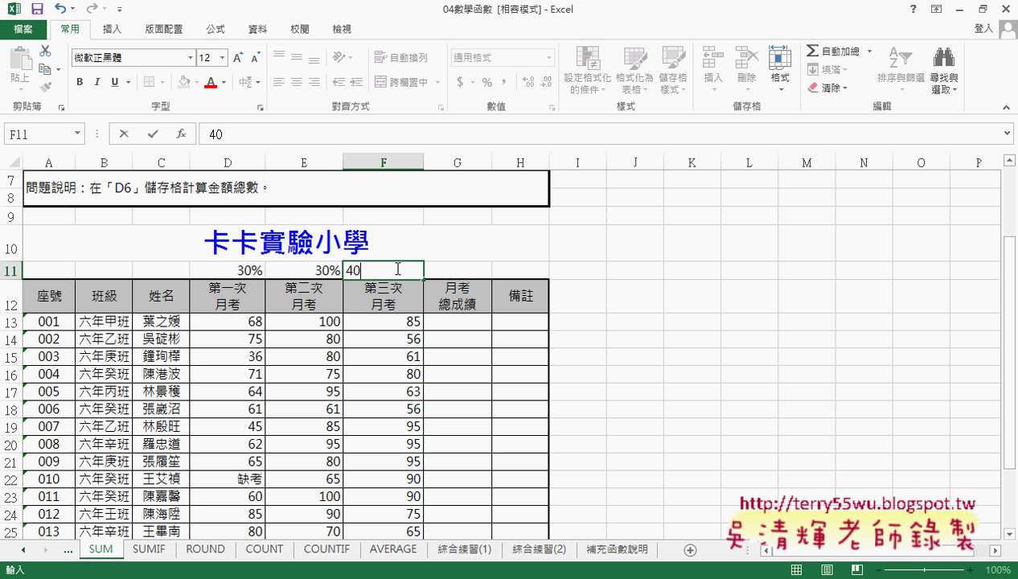
text(%)
click(453, 324)
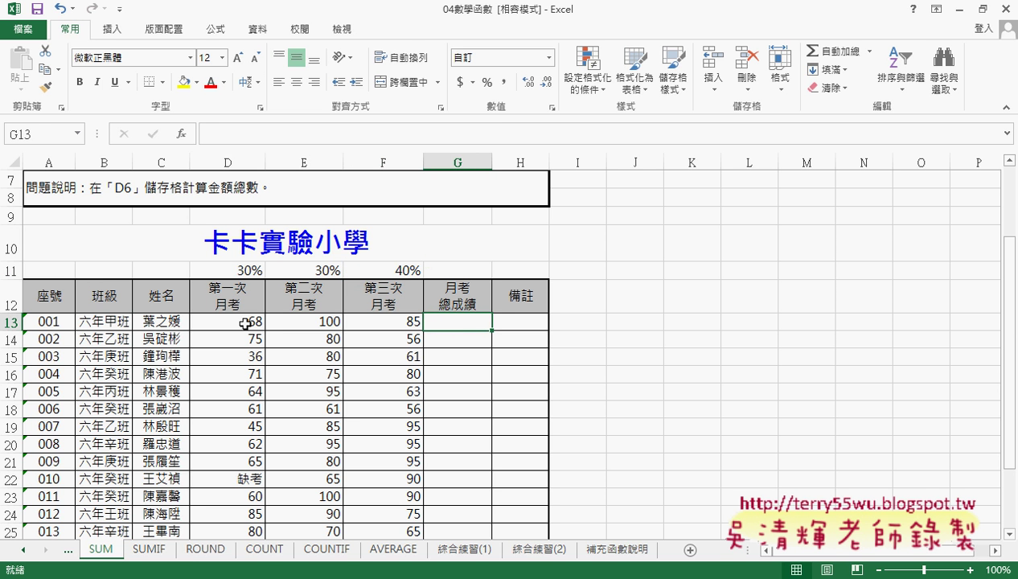
drag(246, 321, 411, 321)
- From G13, point out student 001's scores D13:F13 and their weights in D11:F11
click(464, 324)
click(241, 322)
click(243, 271)
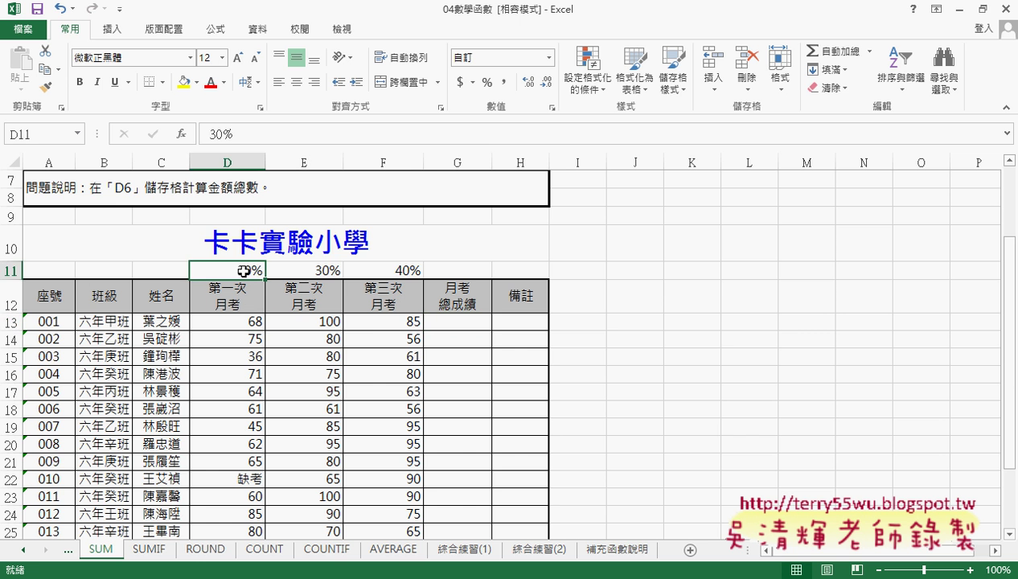
click(314, 324)
click(317, 274)
click(383, 325)
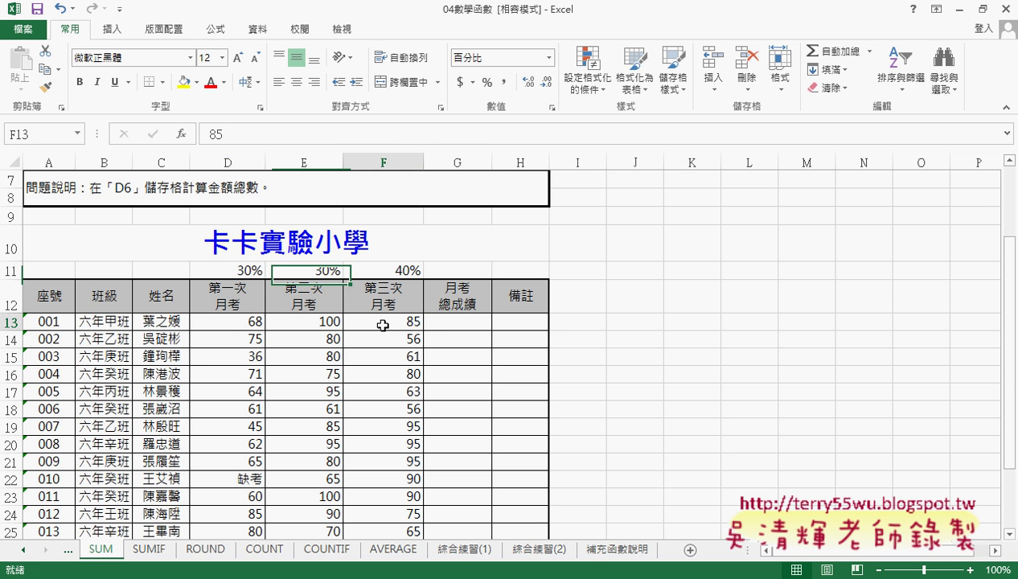
click(386, 271)
click(470, 324)
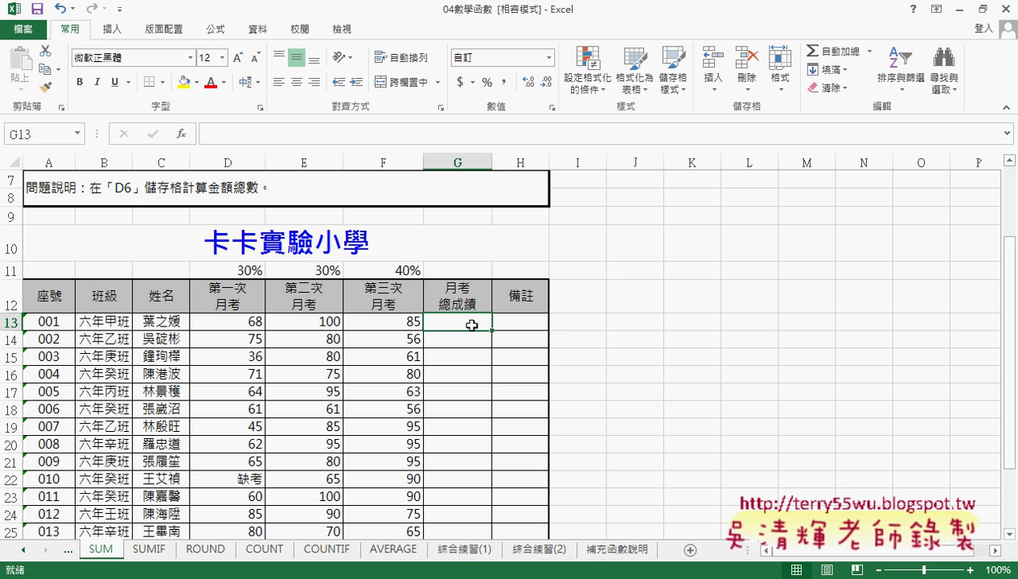
- Begin G13's formula in the formula bar as =D13*D11+
click(283, 135)
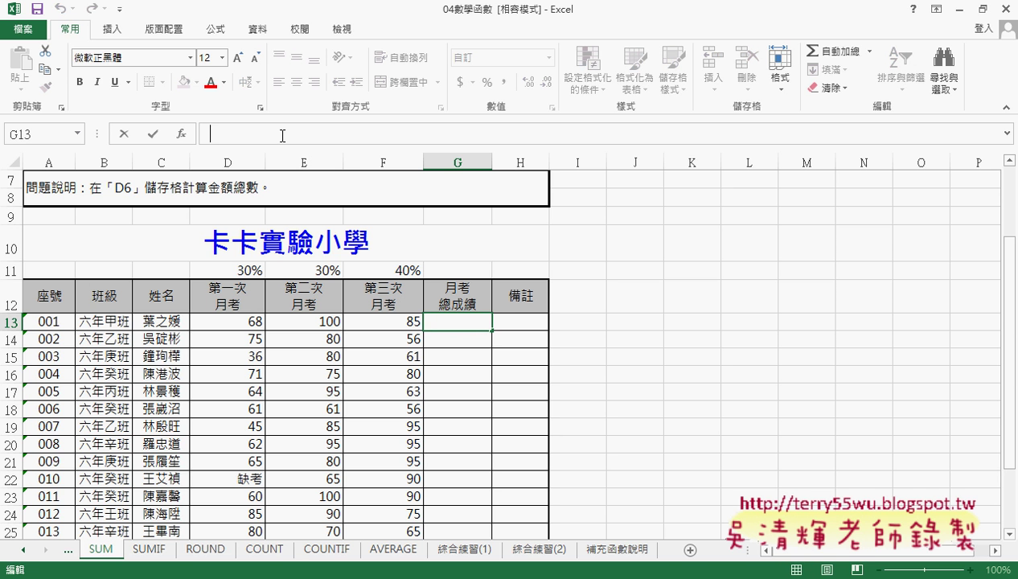
text(=)
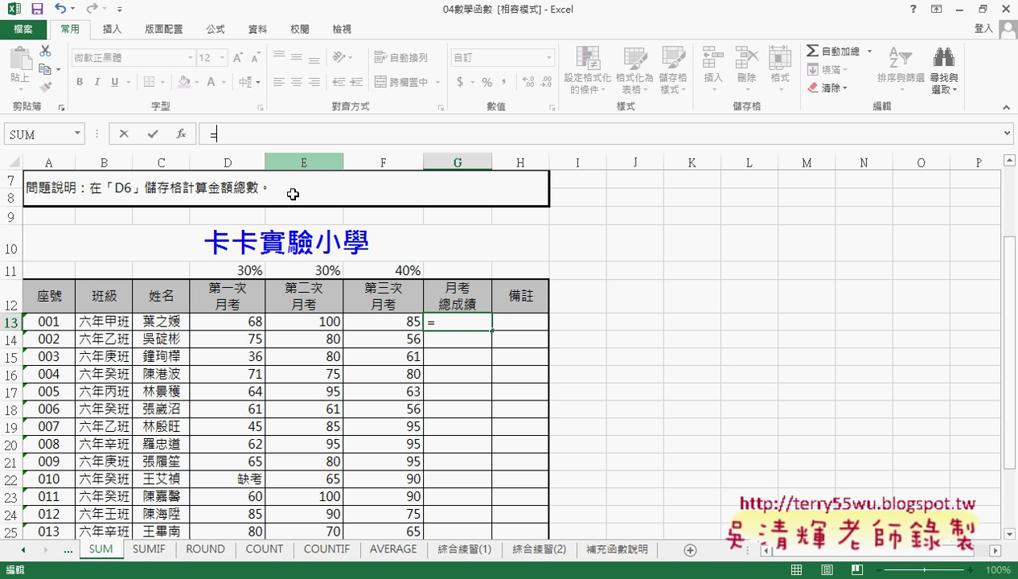
click(249, 325)
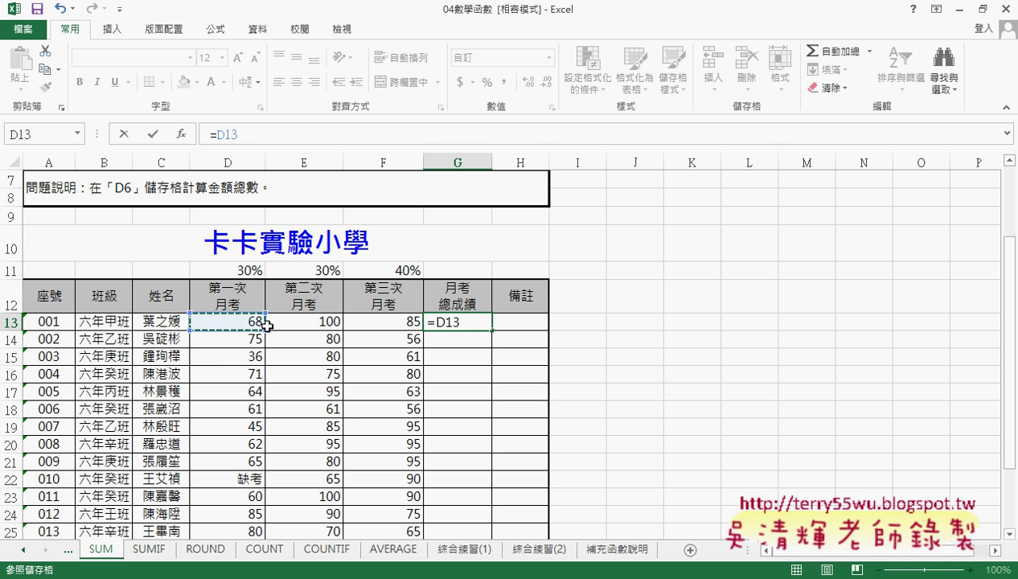
text(*)
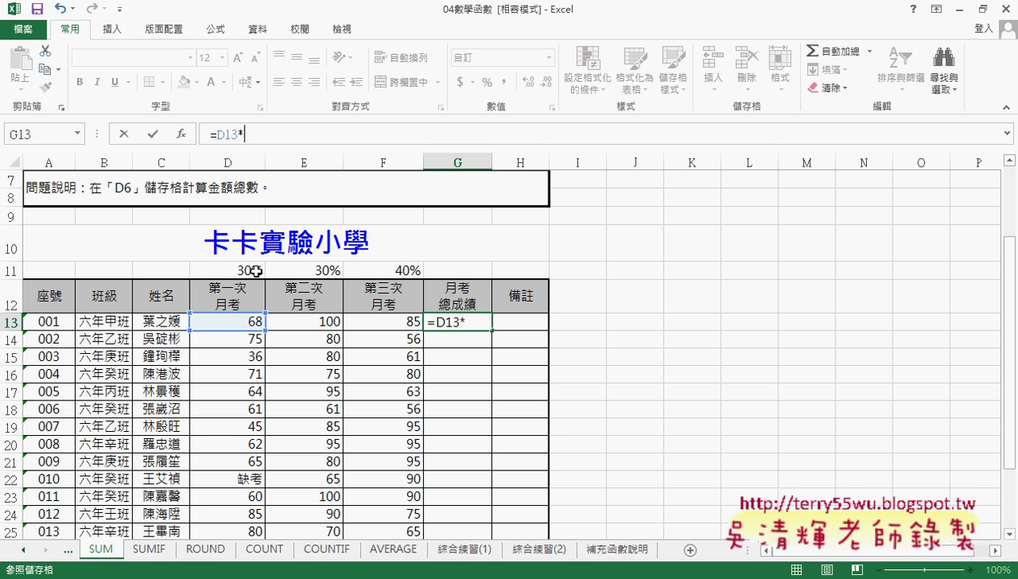
click(254, 271)
text(+)
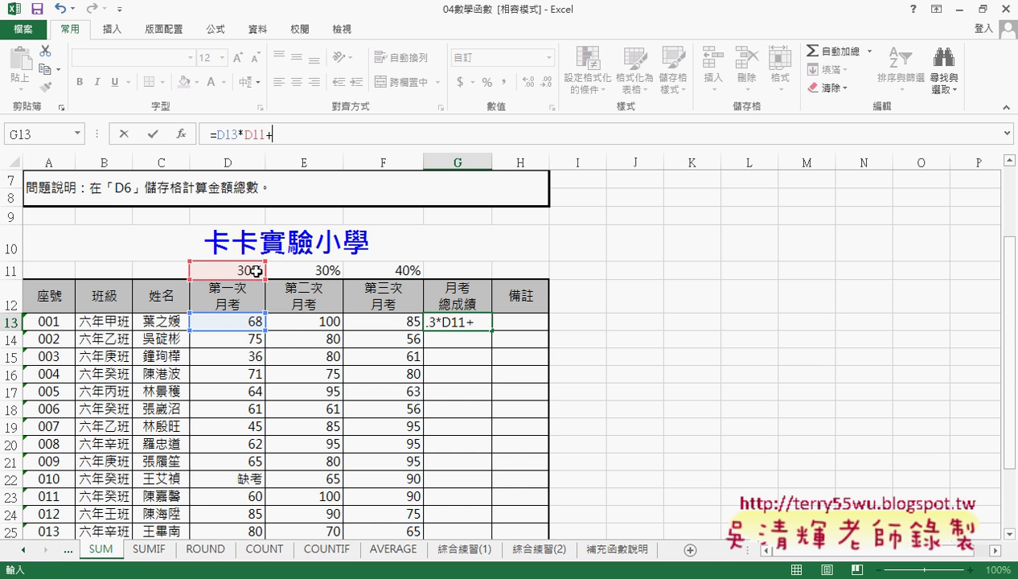
- Extend the formula with E13*E11+F13*F11
click(321, 319)
text(*)
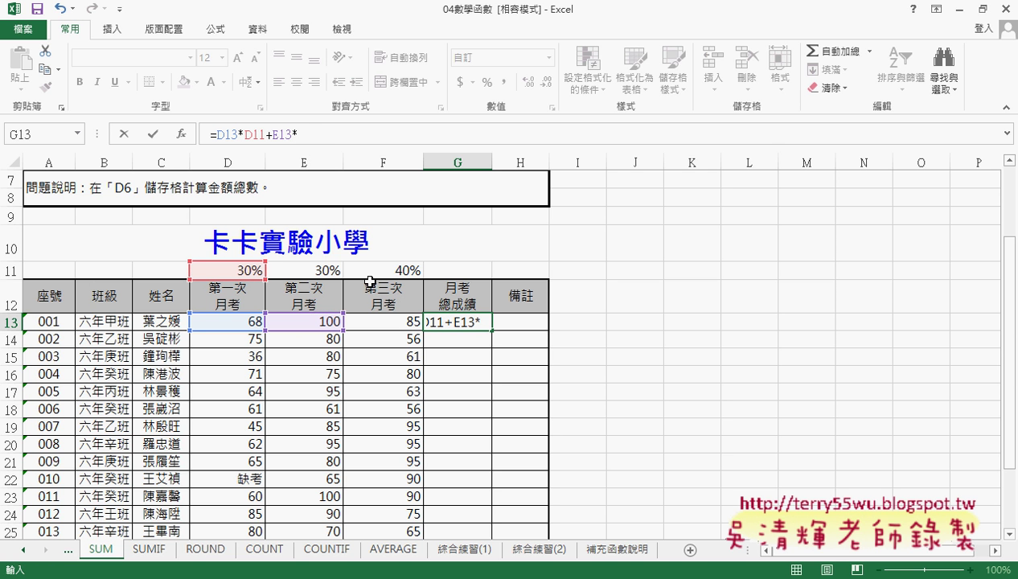
click(337, 272)
text(+)
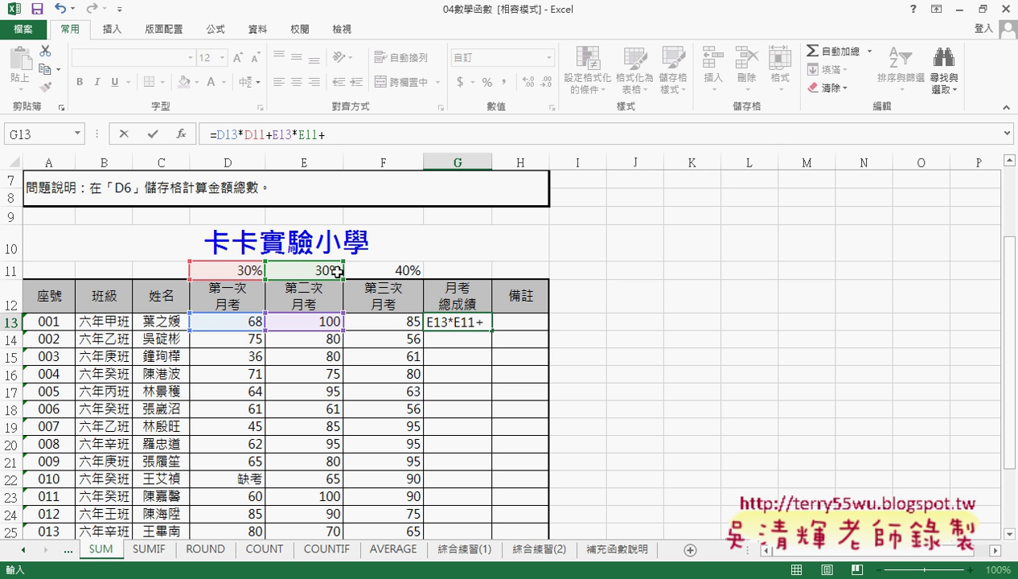
click(402, 323)
text(*)
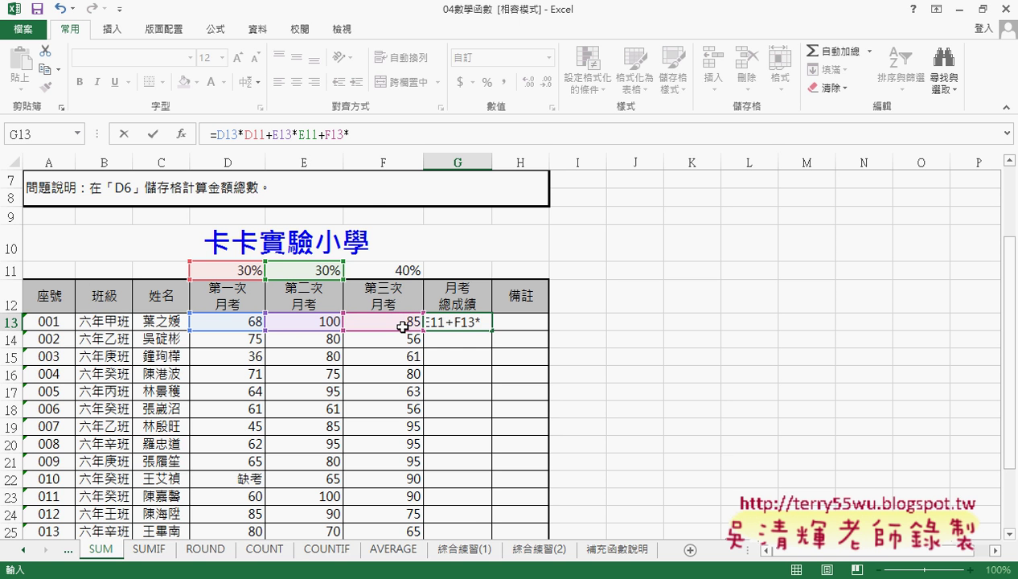
click(397, 271)
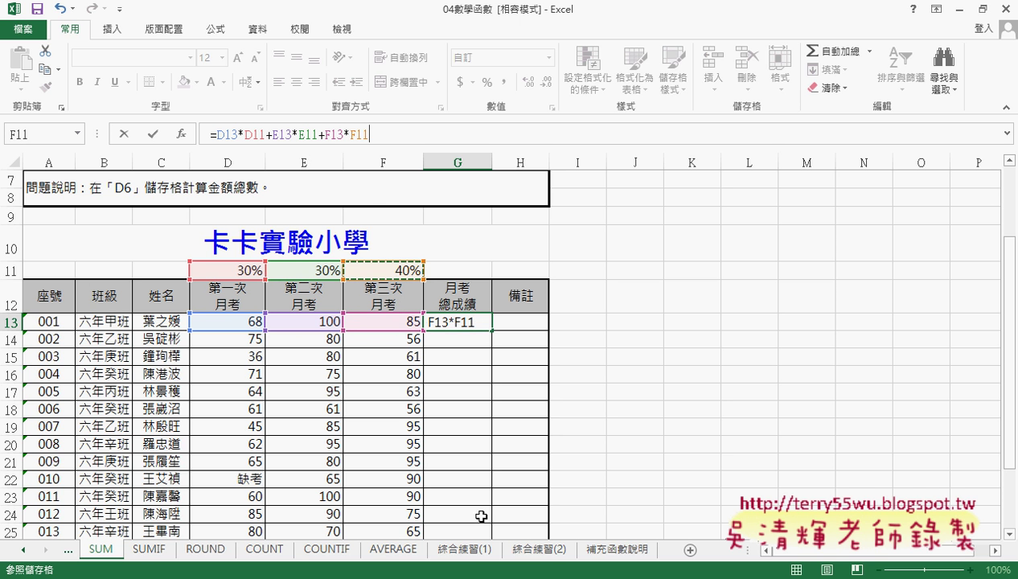
click(251, 135)
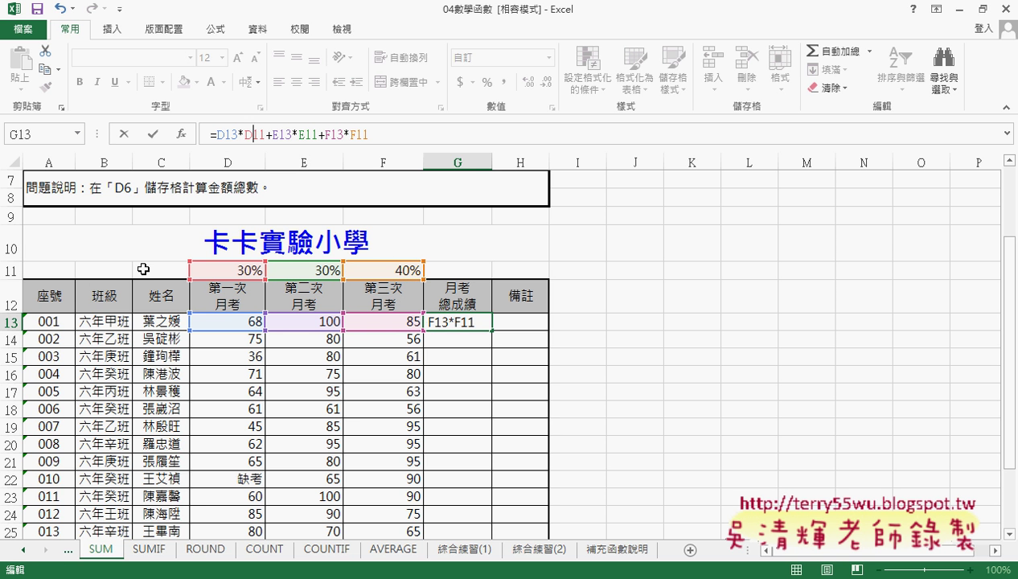
- Change the weight references to D$11, E$11 and F$11, then commit the formula so G13 shows 84
text($)
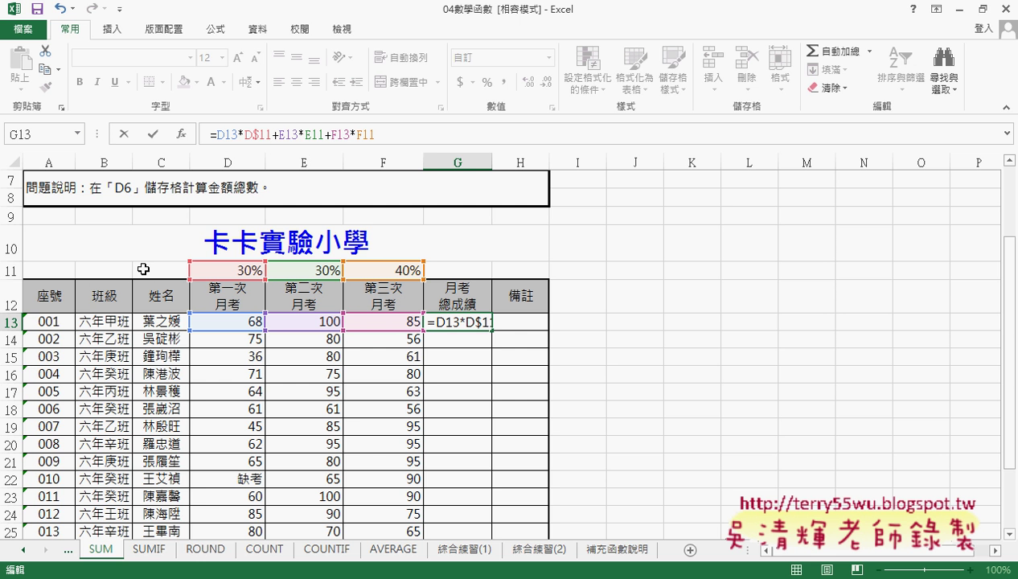
click(306, 136)
text($)
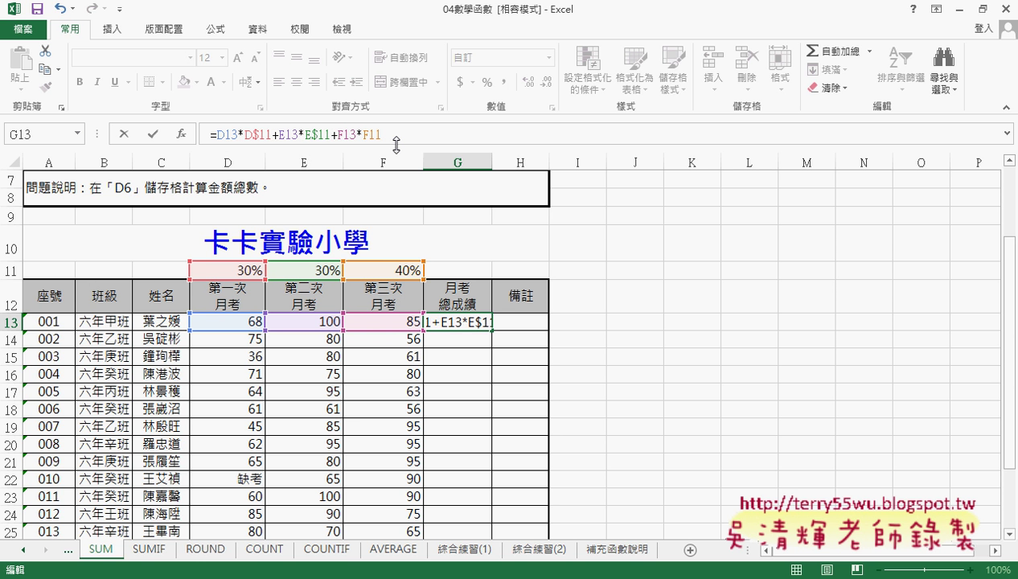
click(368, 136)
text($)
drag(372, 134, 394, 134)
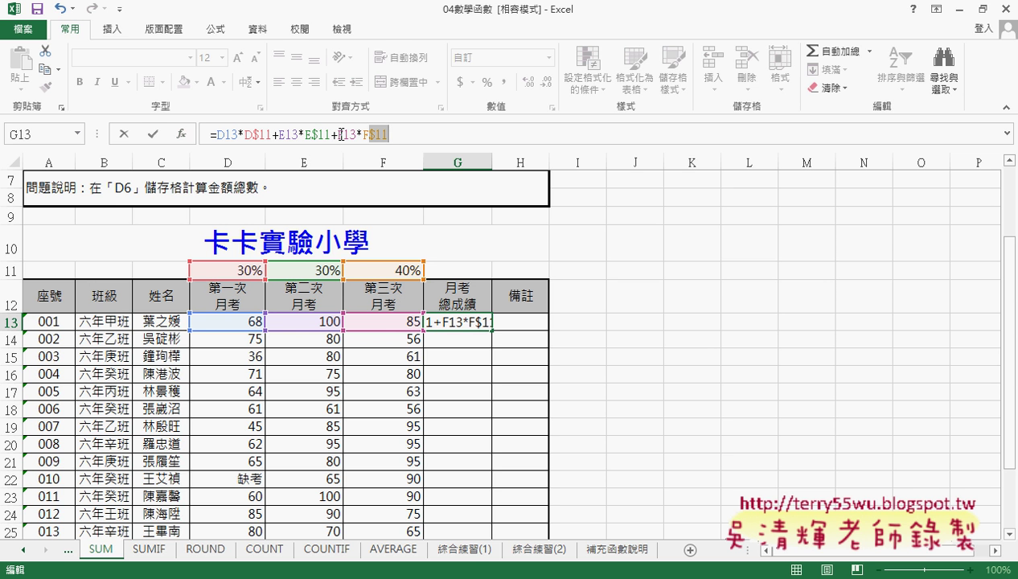
click(153, 134)
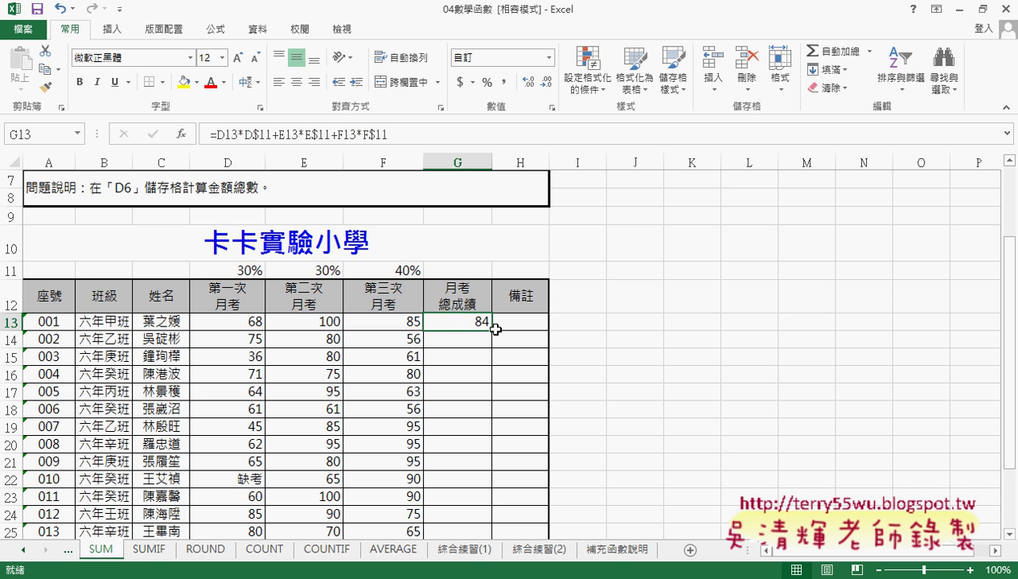
drag(492, 330, 477, 515)
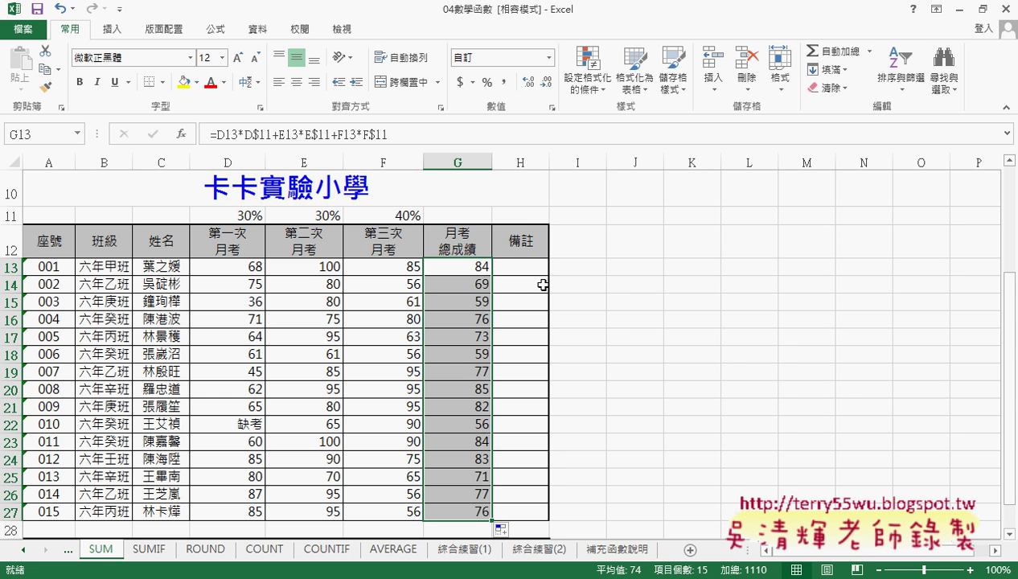
drag(549, 163, 564, 162)
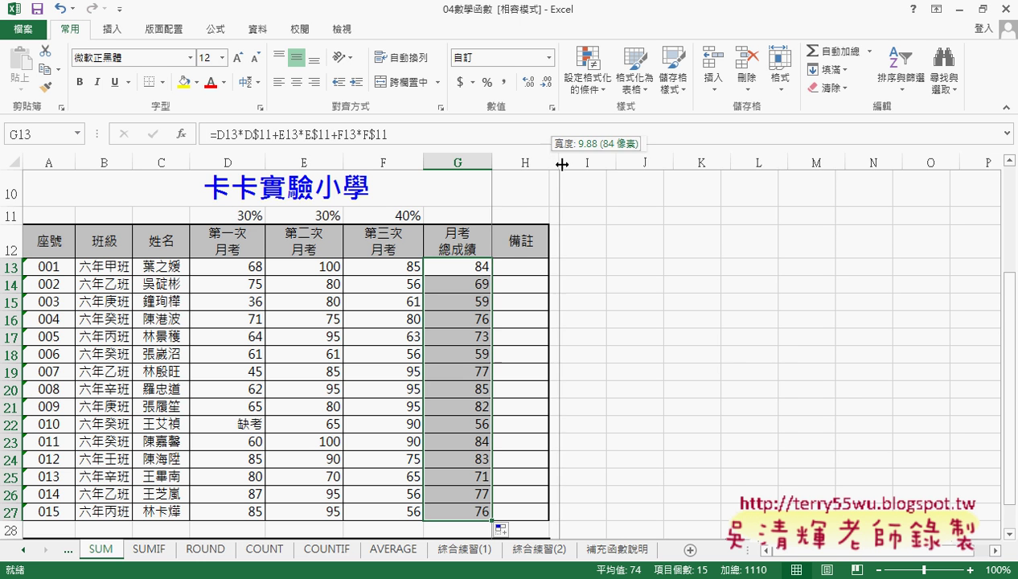
click(540, 271)
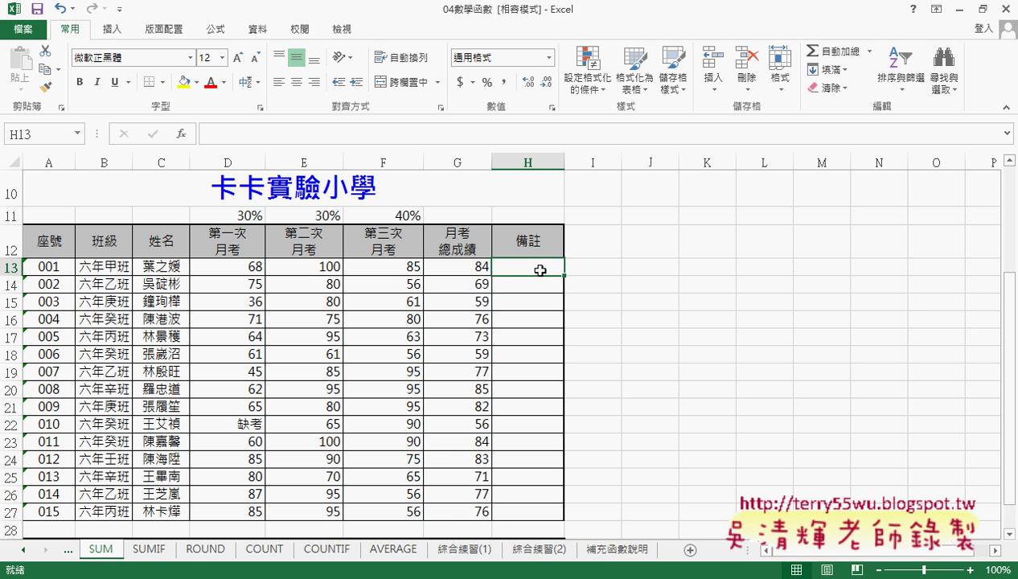
click(473, 272)
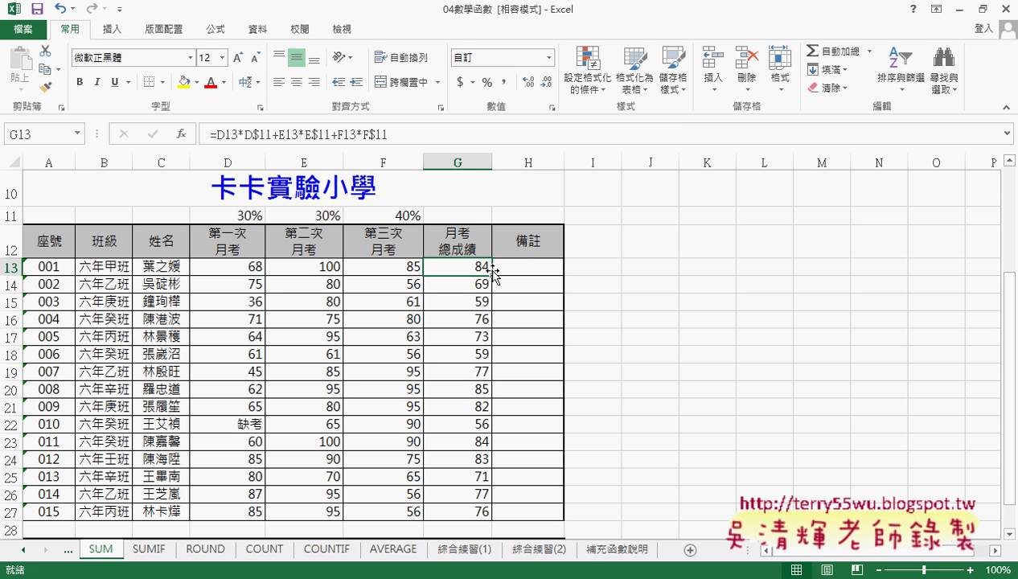
click(525, 266)
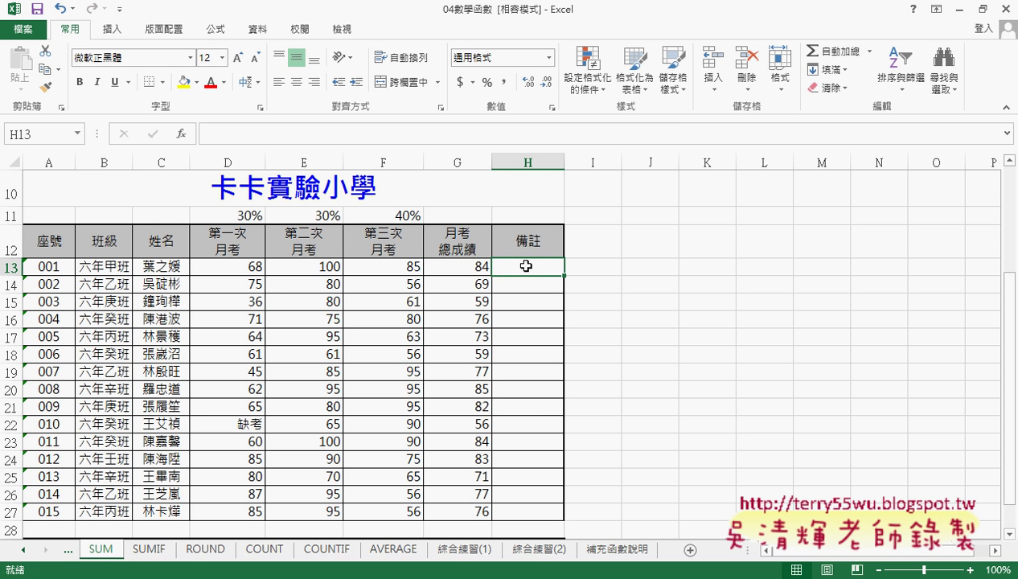
- For H13, bring up Insert Function and choose the Math & Trig (數學與三角函數) category
click(181, 133)
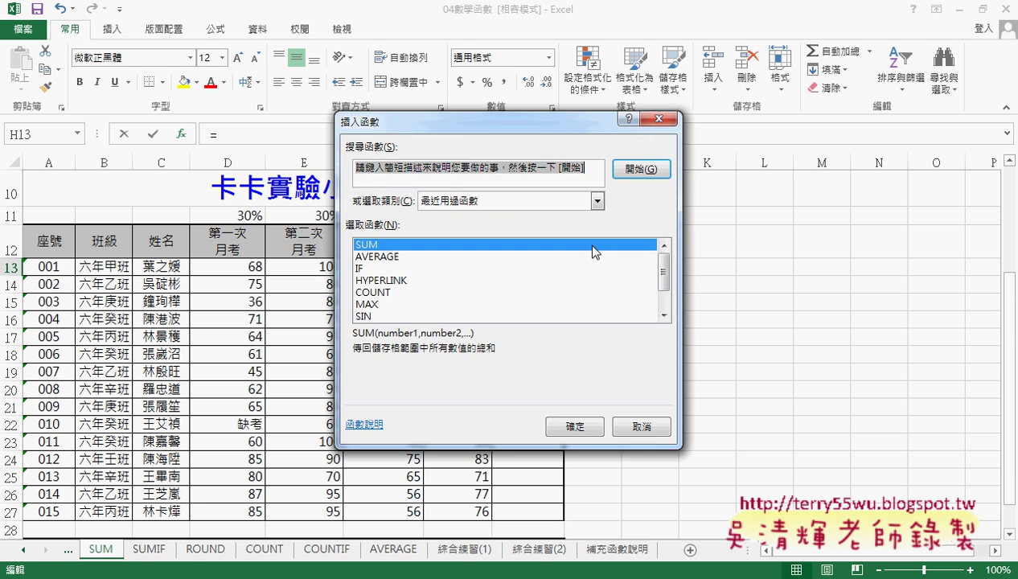
drag(547, 126, 815, 126)
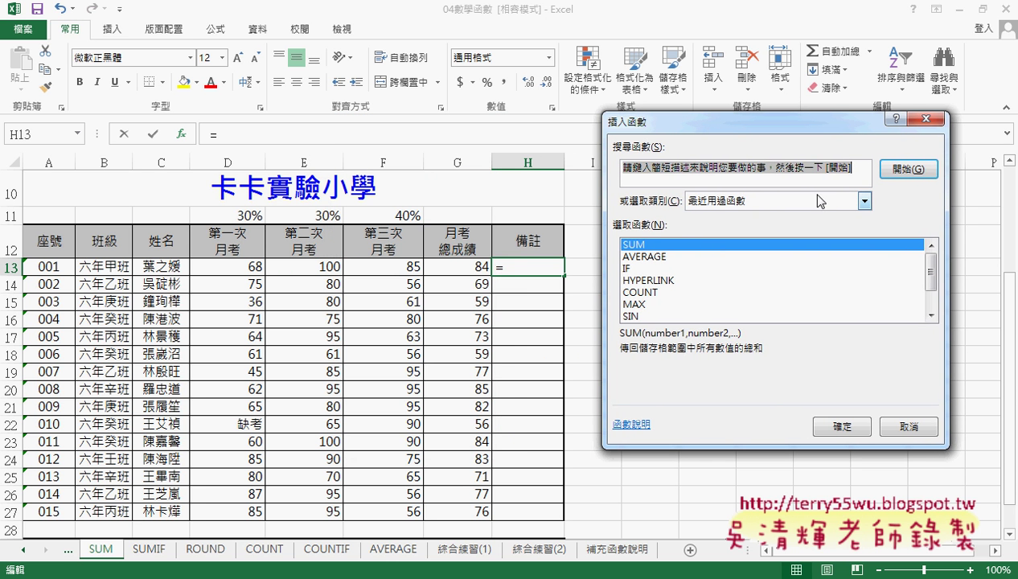
click(818, 195)
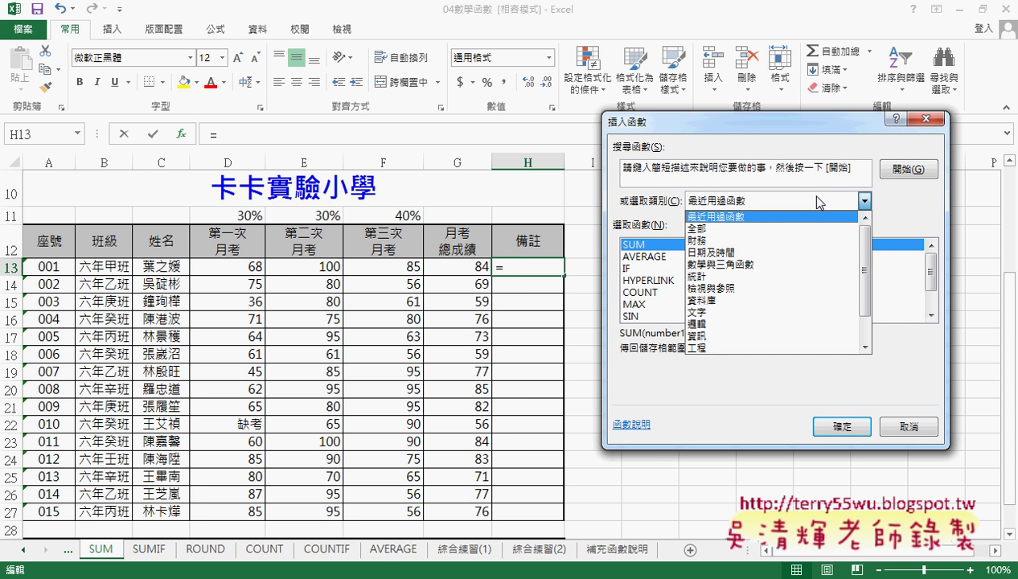
click(796, 264)
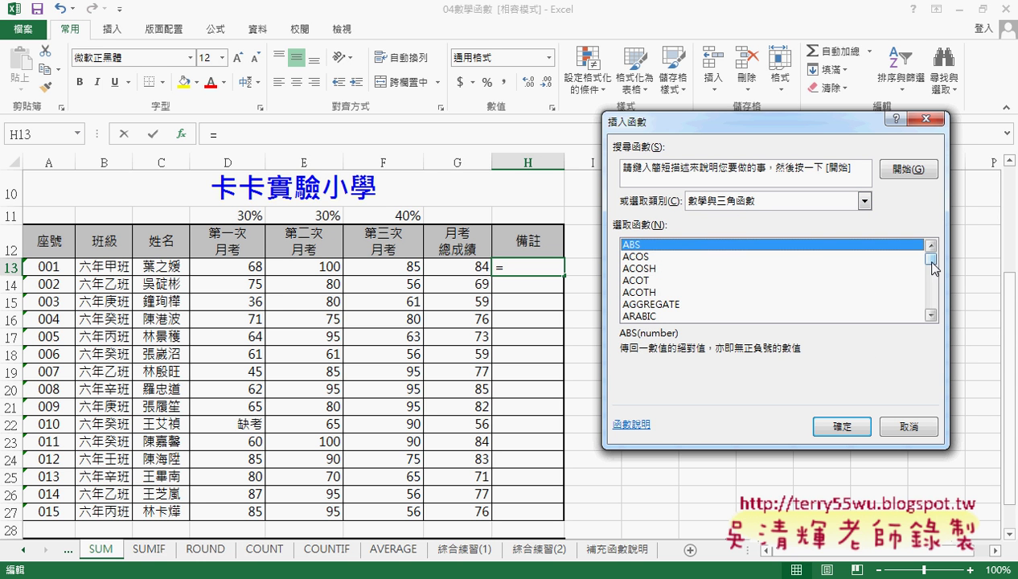
- Scroll the list to the SUM functions and highlight SUMIFS and SUMPRODUCT
drag(931, 259, 931, 299)
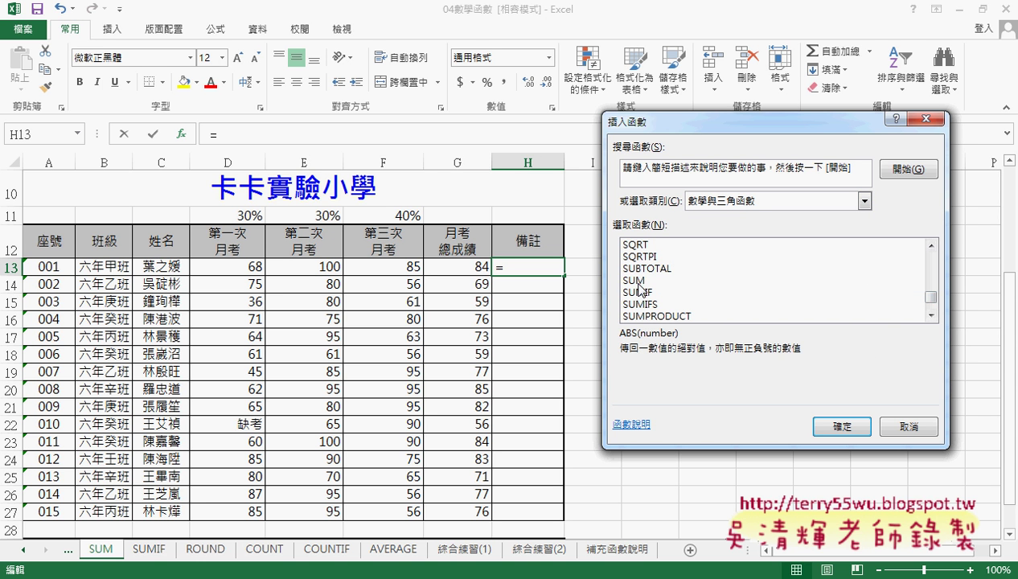
click(633, 280)
click(931, 317)
click(932, 316)
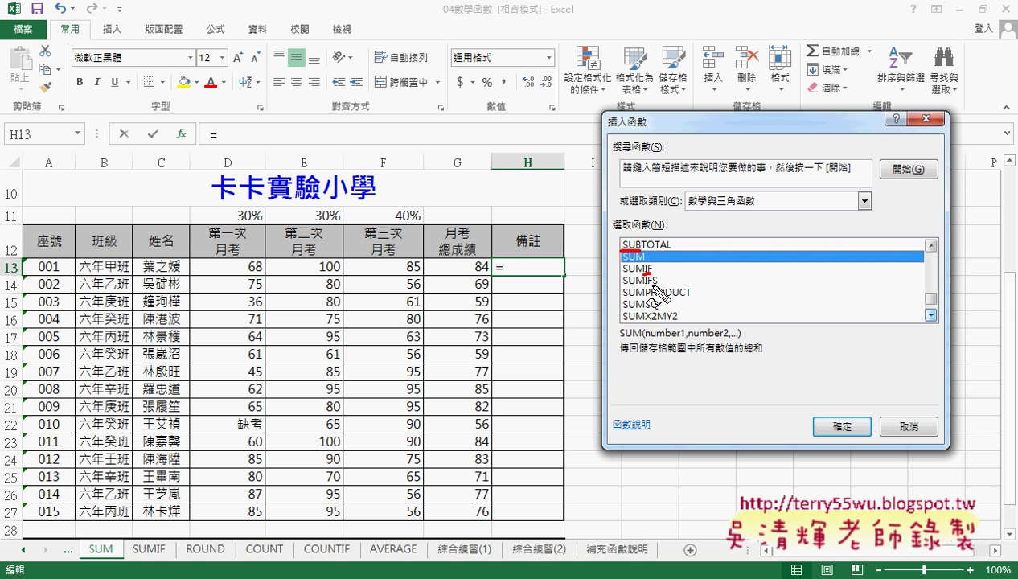
drag(651, 283, 661, 283)
drag(648, 299, 685, 299)
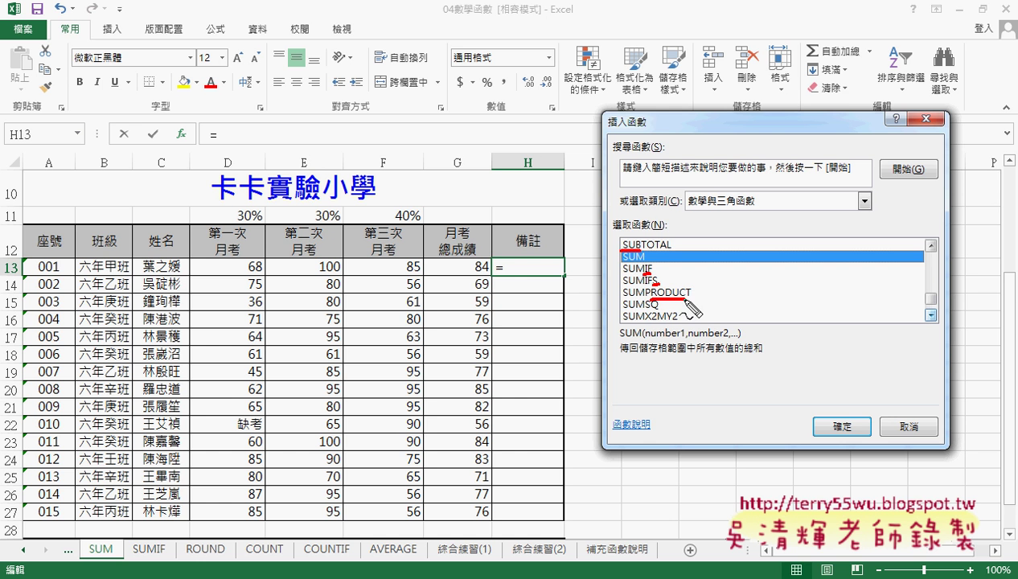
key(Escape)
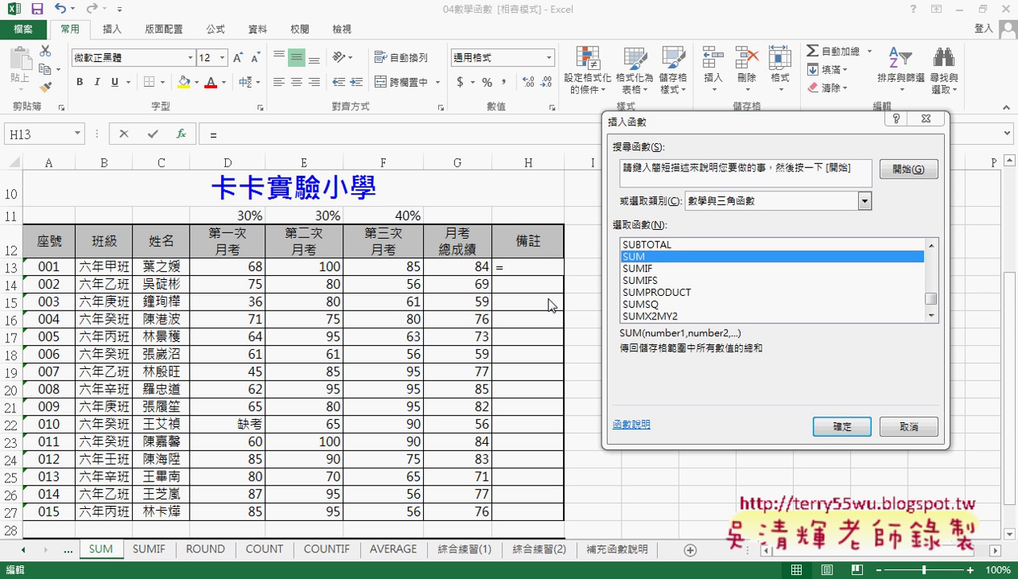
- Pick SUMPRODUCT and confirm with 確定 to reach its arguments
click(616, 292)
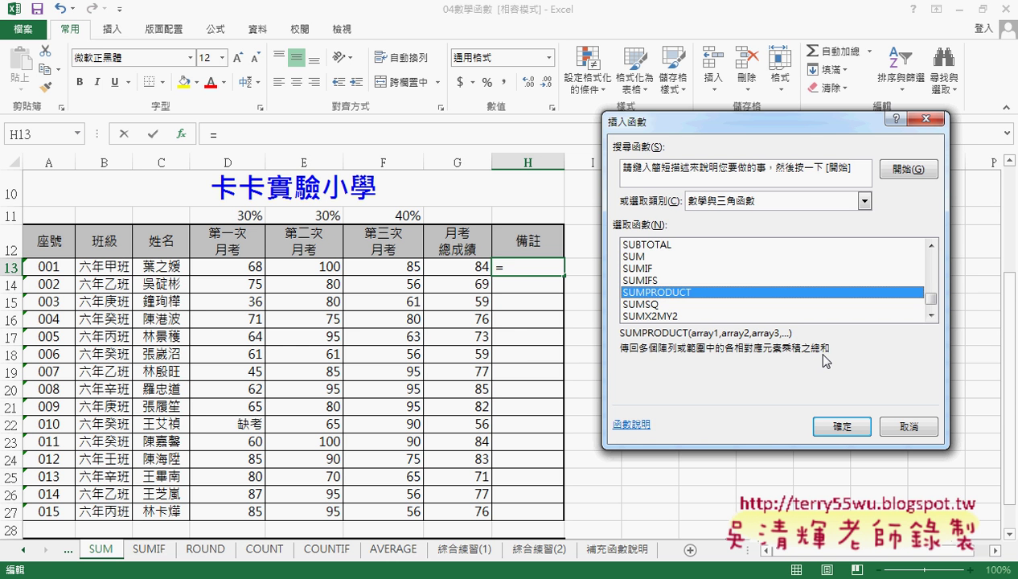
click(828, 426)
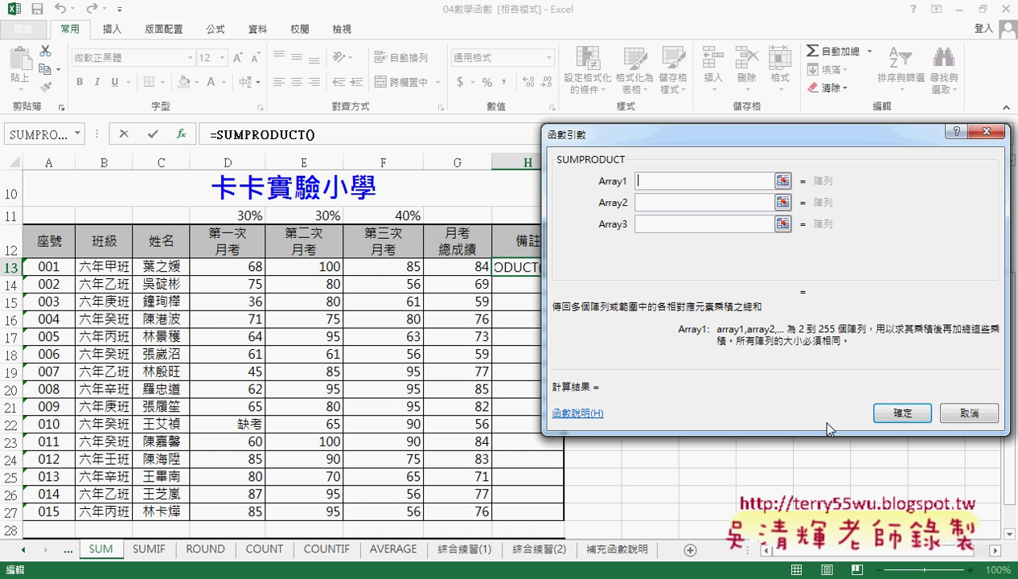
- Set Array1 to the weights D$11:F$11 with F4 and Array2 to the scores D13:F13
drag(734, 138, 761, 145)
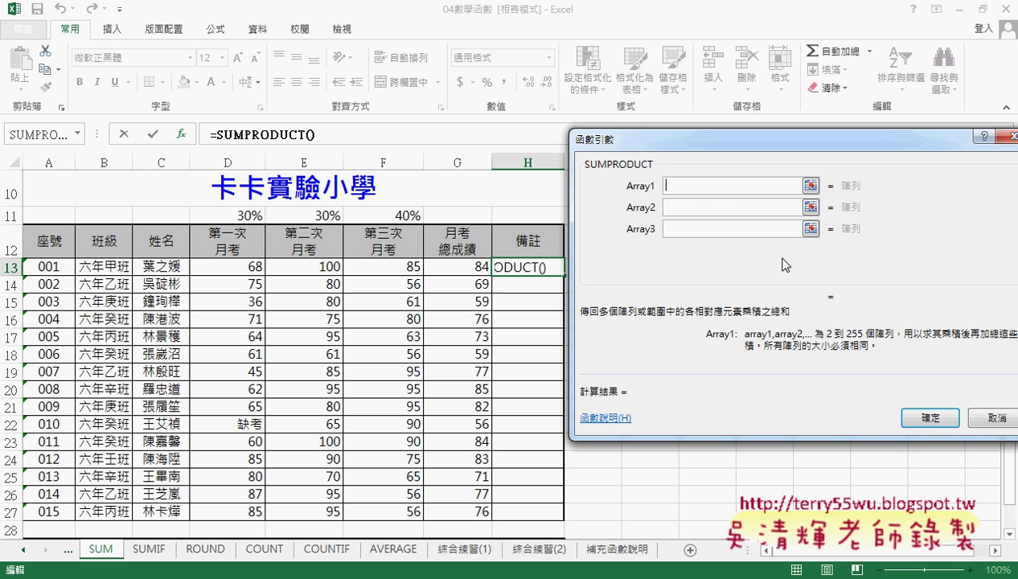
drag(241, 215, 394, 212)
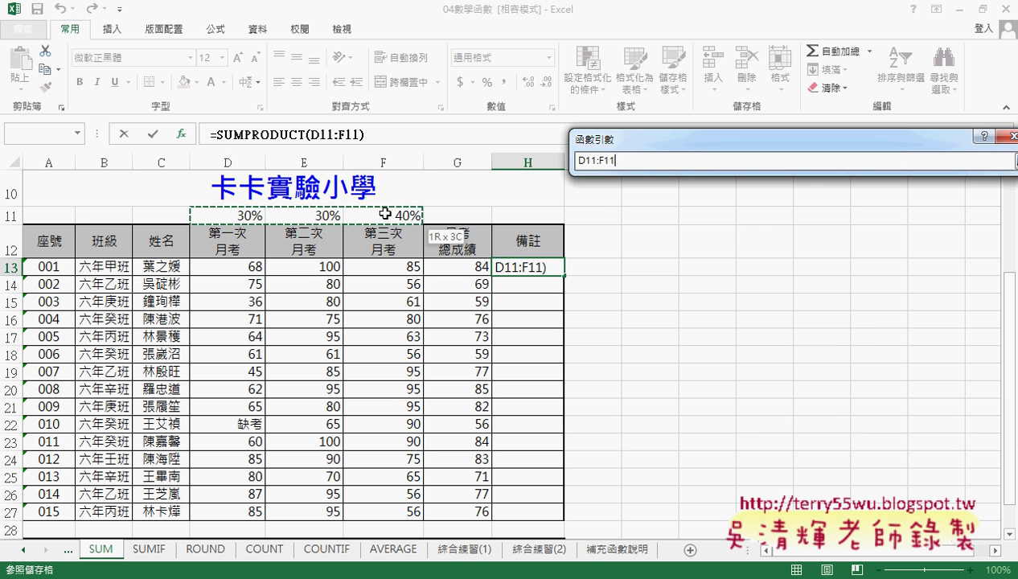
click(679, 208)
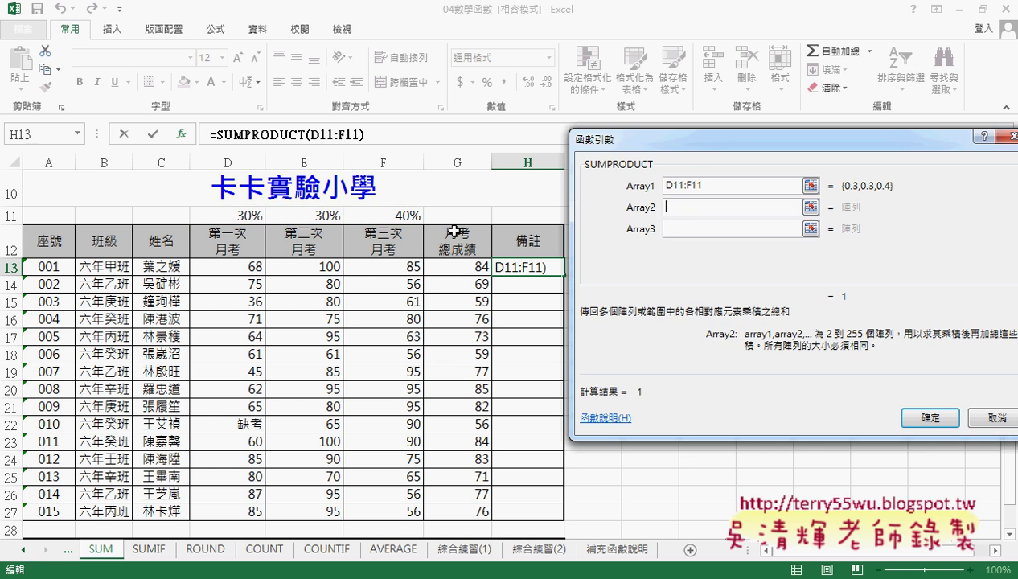
drag(232, 264, 378, 266)
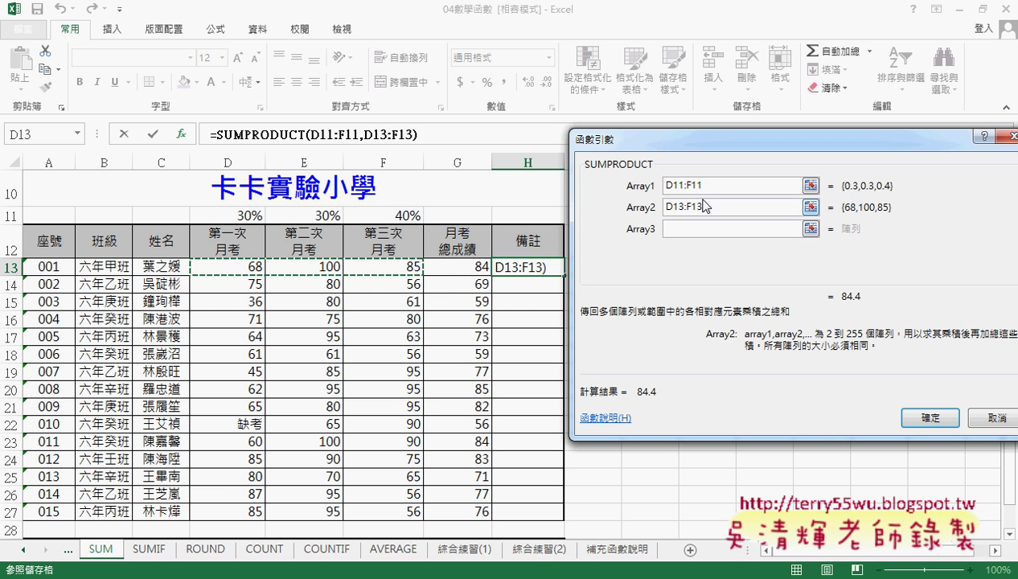
drag(707, 186, 658, 190)
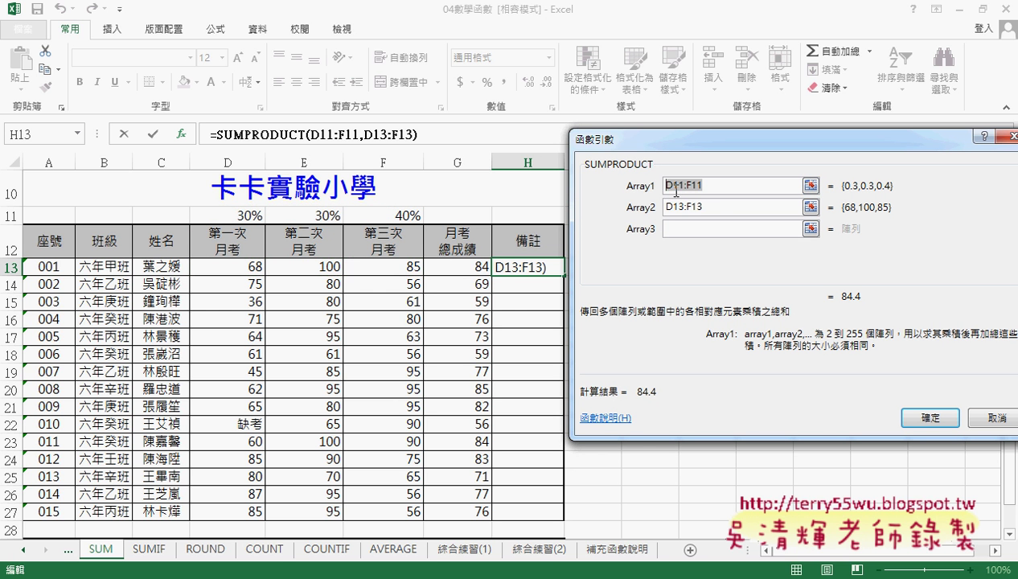
key(F4)
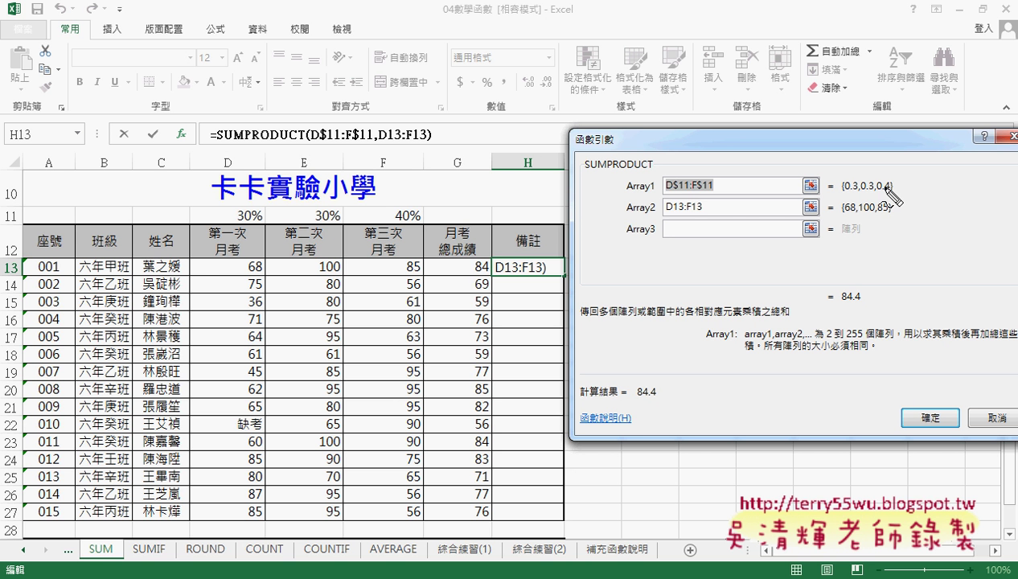
- Annotate the locked weights array {0.3,0.3,0.4}, then confirm so H13 shows 84.4
drag(711, 193, 666, 193)
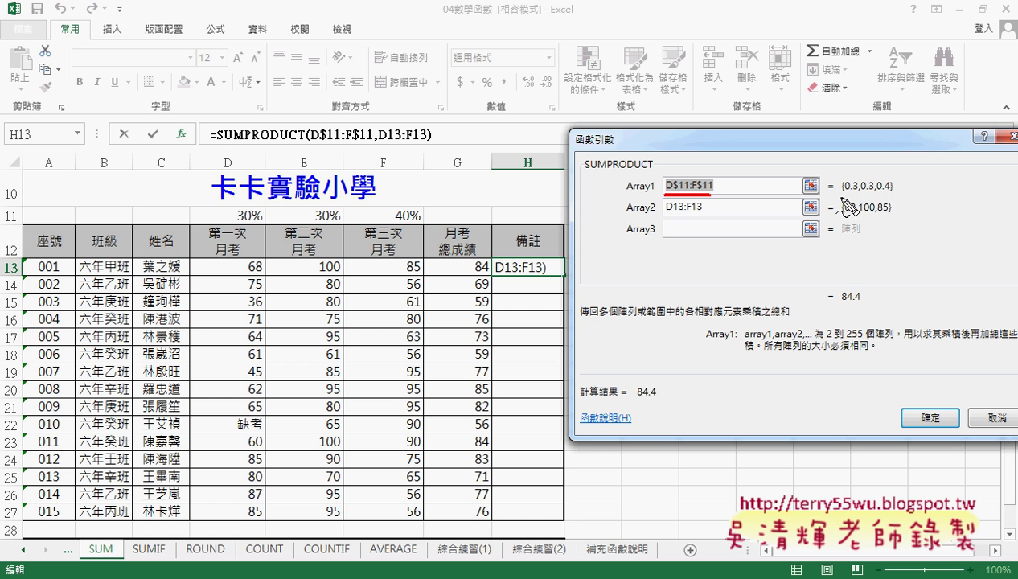
drag(842, 193, 895, 193)
drag(829, 130, 826, 161)
drag(897, 127, 899, 153)
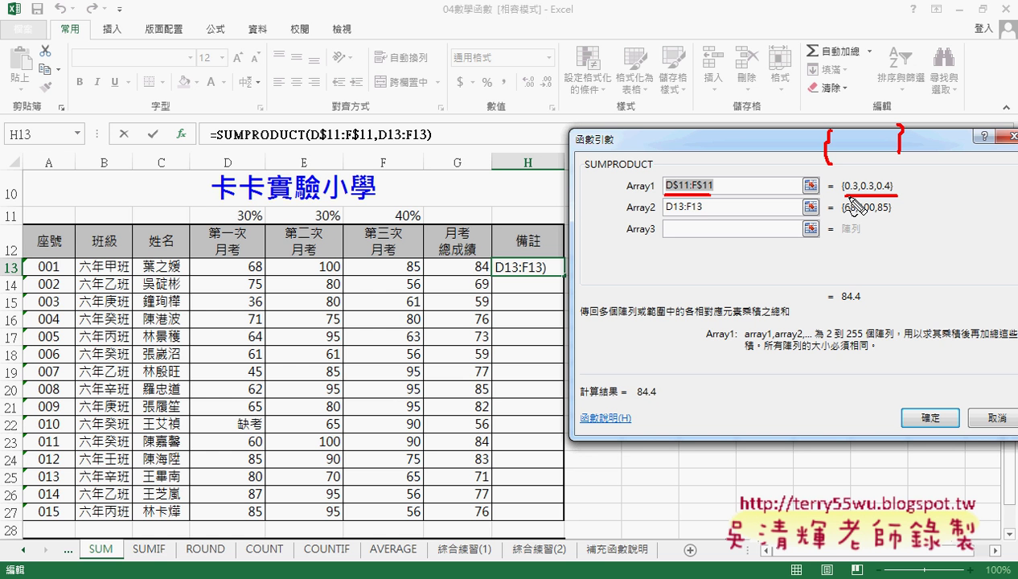
drag(827, 161, 834, 170)
drag(895, 165, 902, 165)
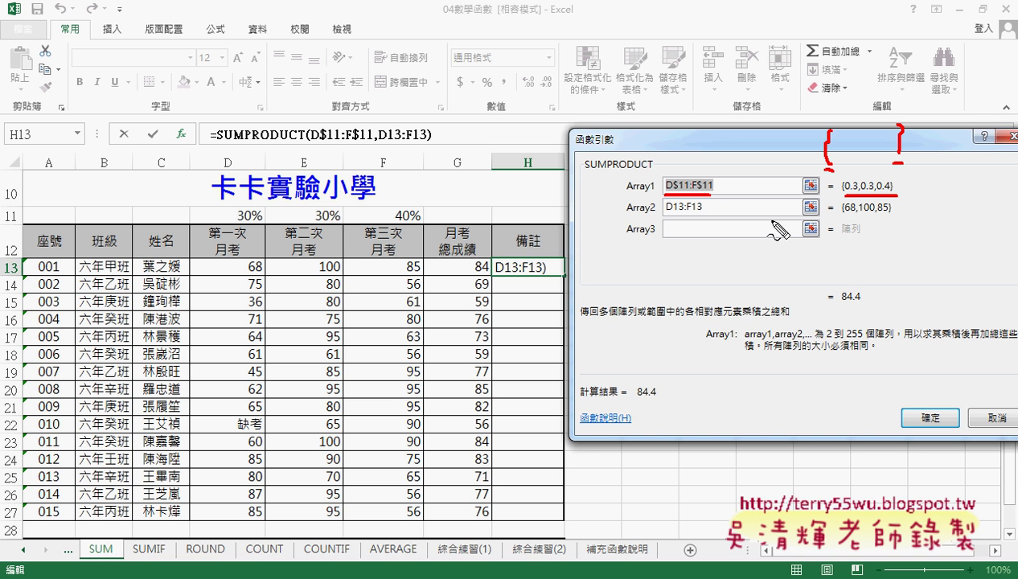
key(Escape)
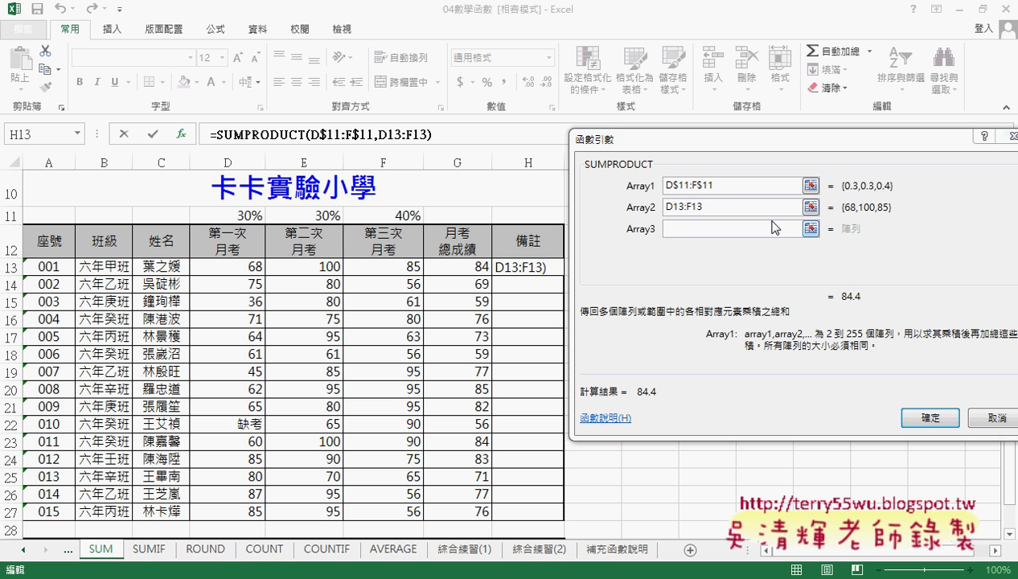
click(915, 422)
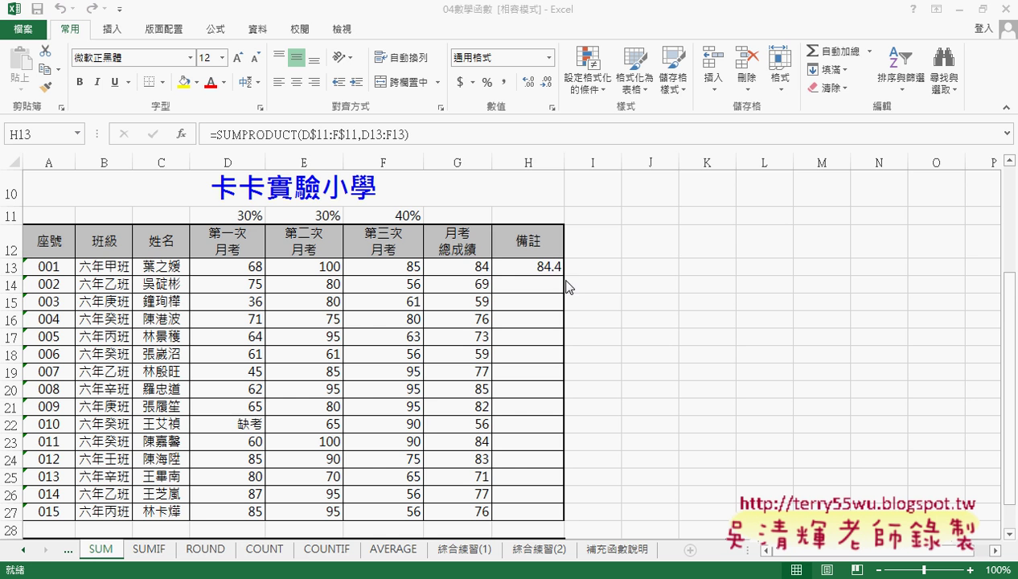
- Copy H13's formula down to H27 and format the totals with one decimal place
click(540, 265)
drag(564, 274, 566, 516)
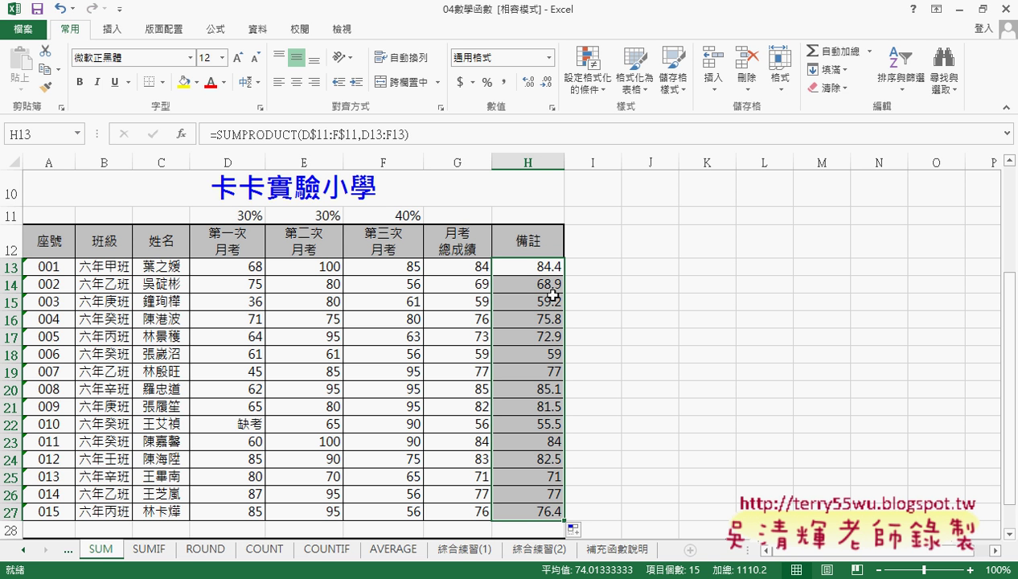
click(528, 82)
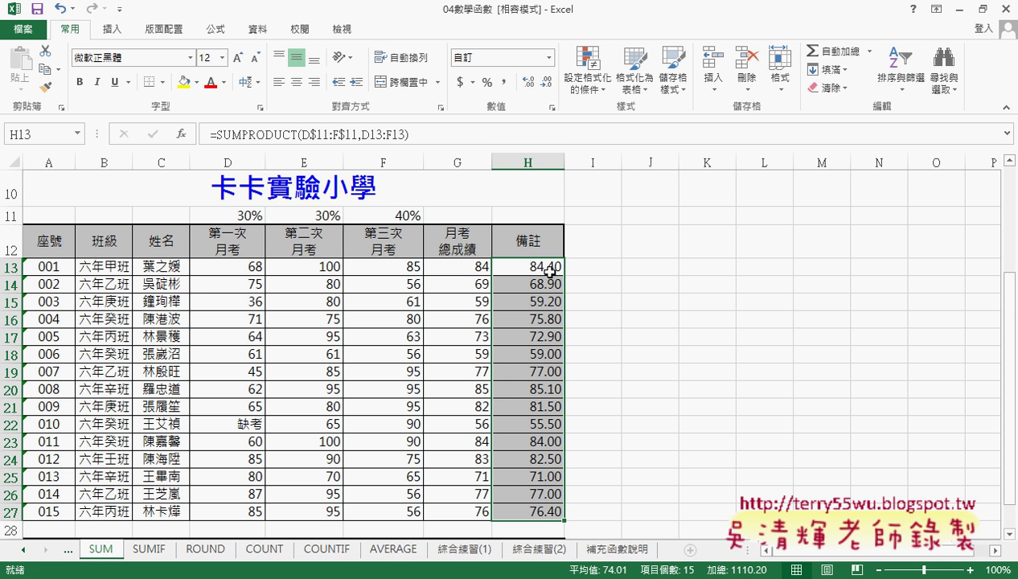
double_click(551, 84)
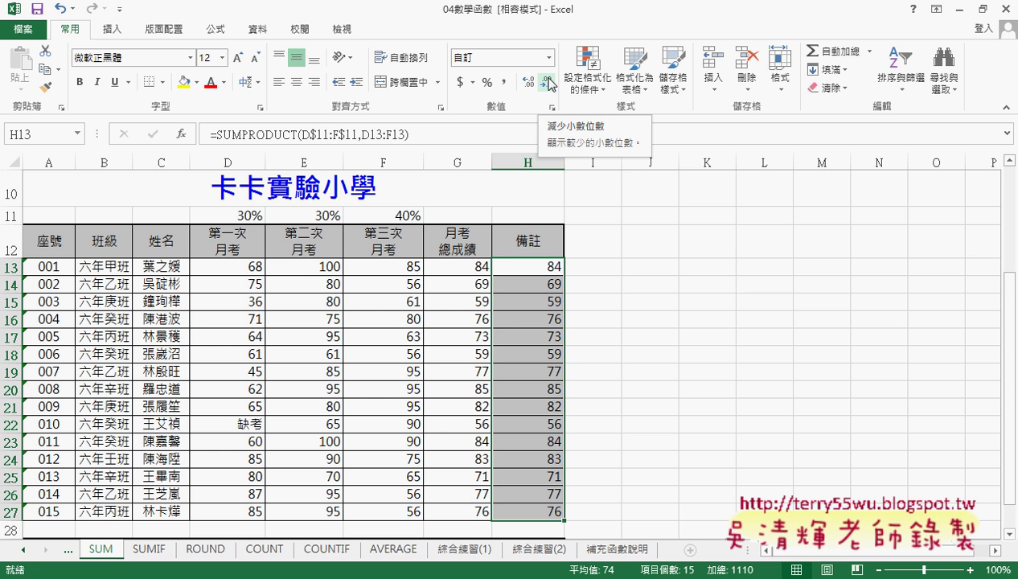
click(553, 267)
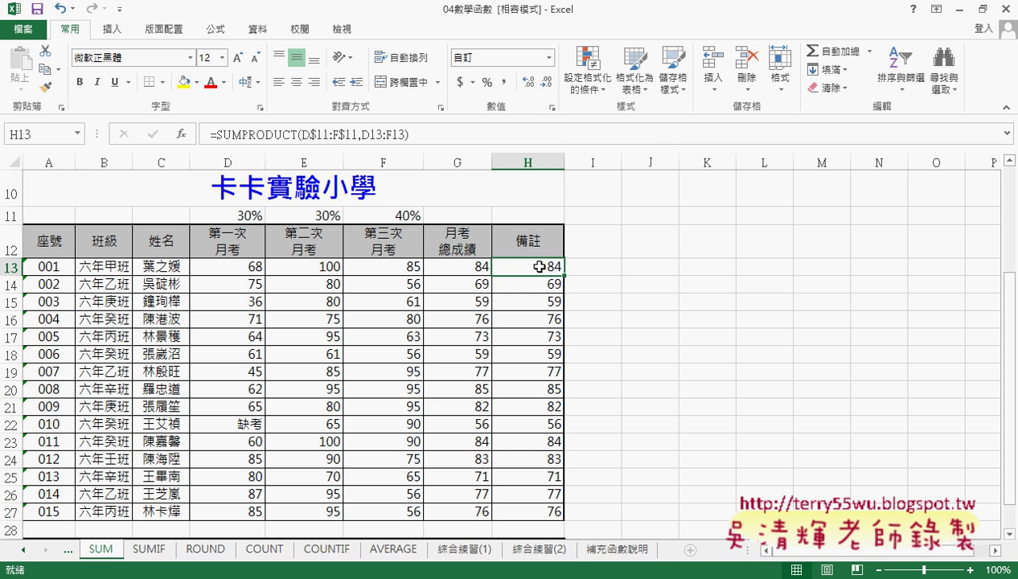
drag(563, 274, 549, 519)
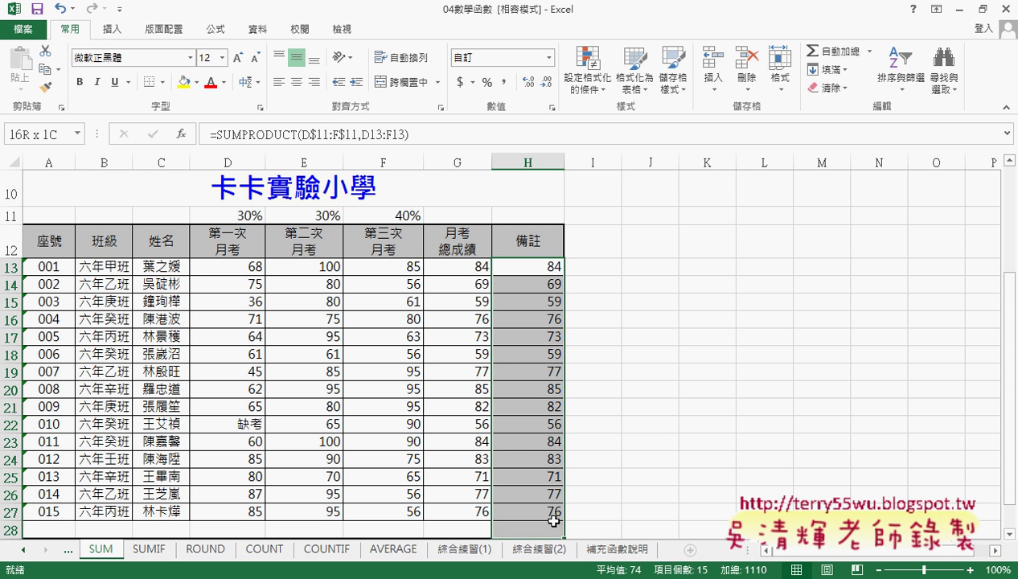
click(528, 82)
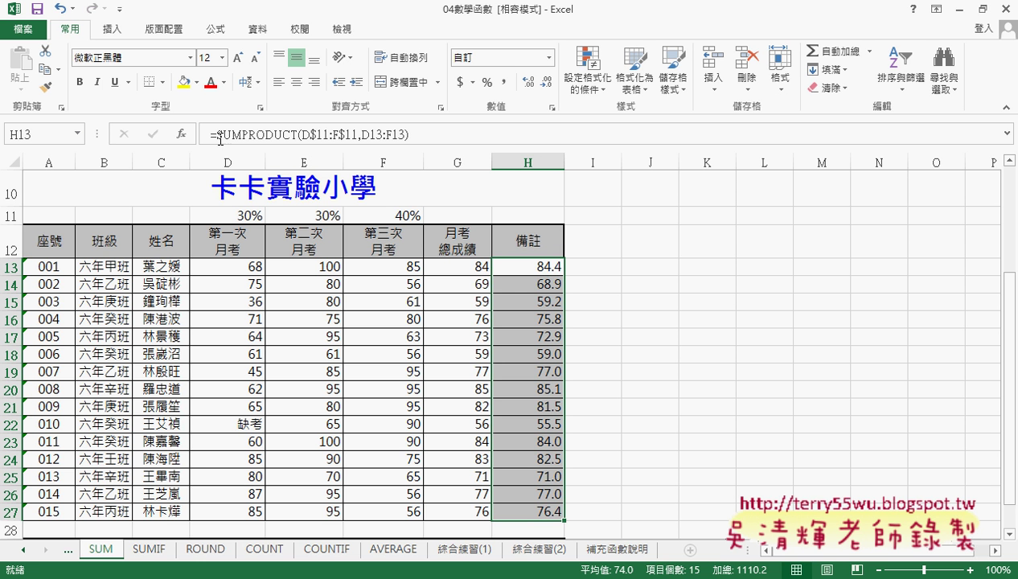
- Cut the SUMPRODUCT formula text from H13 and choose ROUND in Insert Function
drag(216, 135, 411, 135)
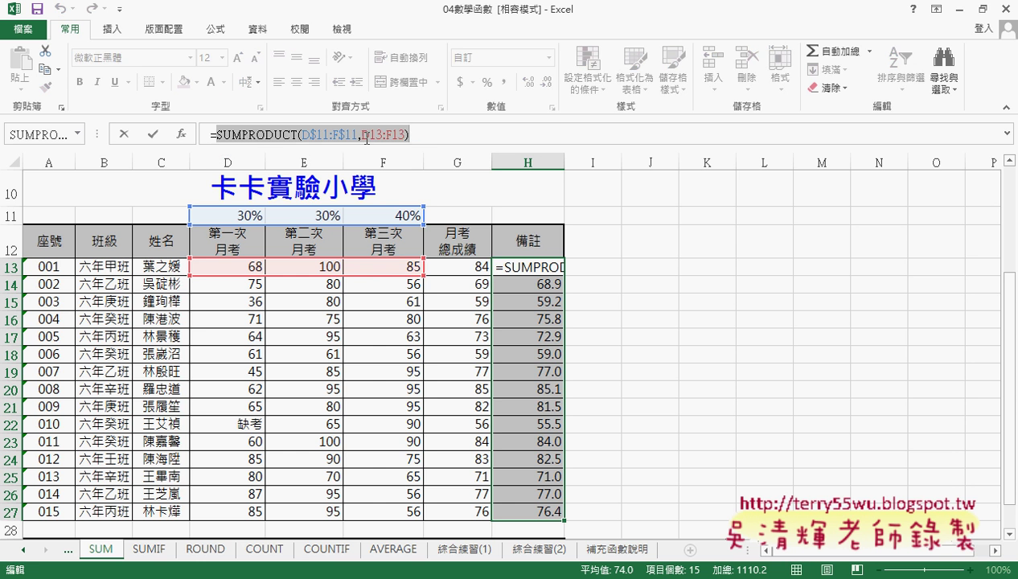
right_click(418, 139)
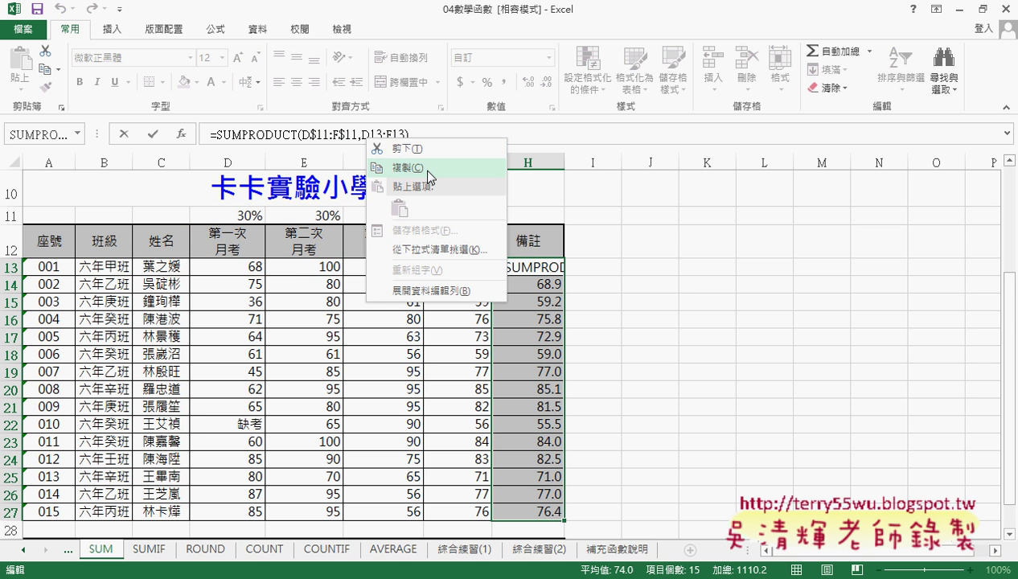
click(424, 146)
click(183, 136)
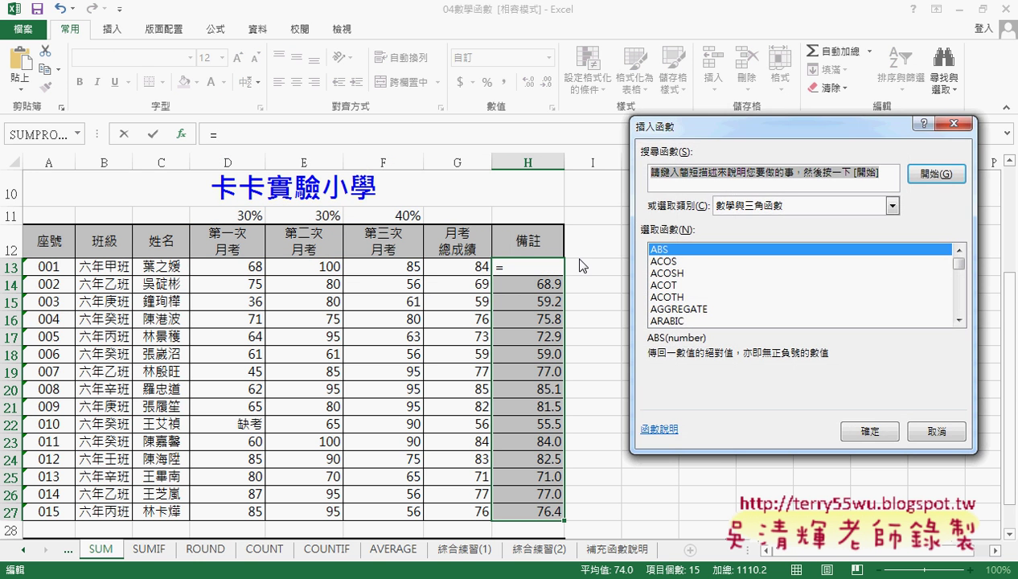
drag(959, 263, 962, 292)
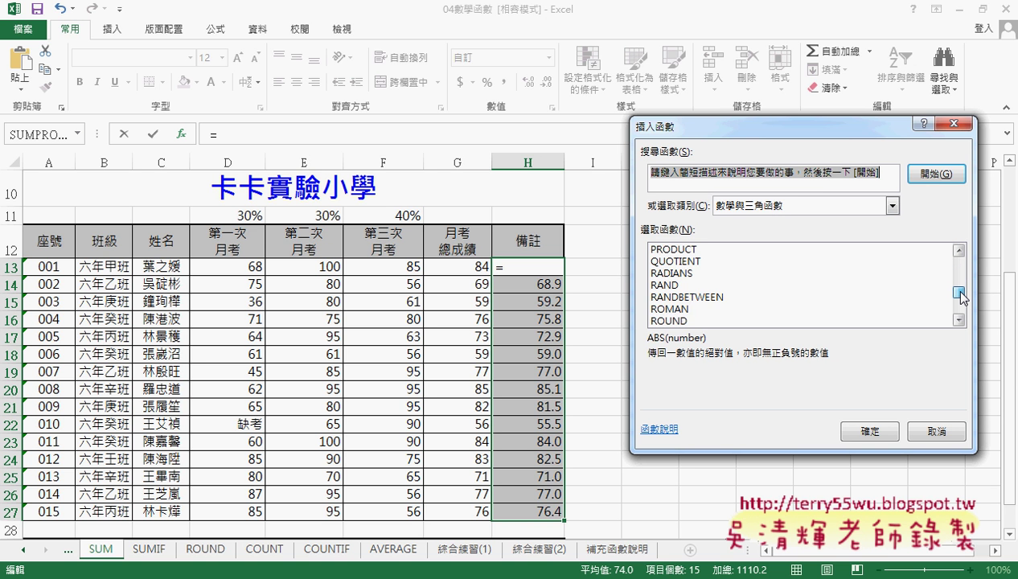
drag(962, 291, 960, 296)
click(680, 311)
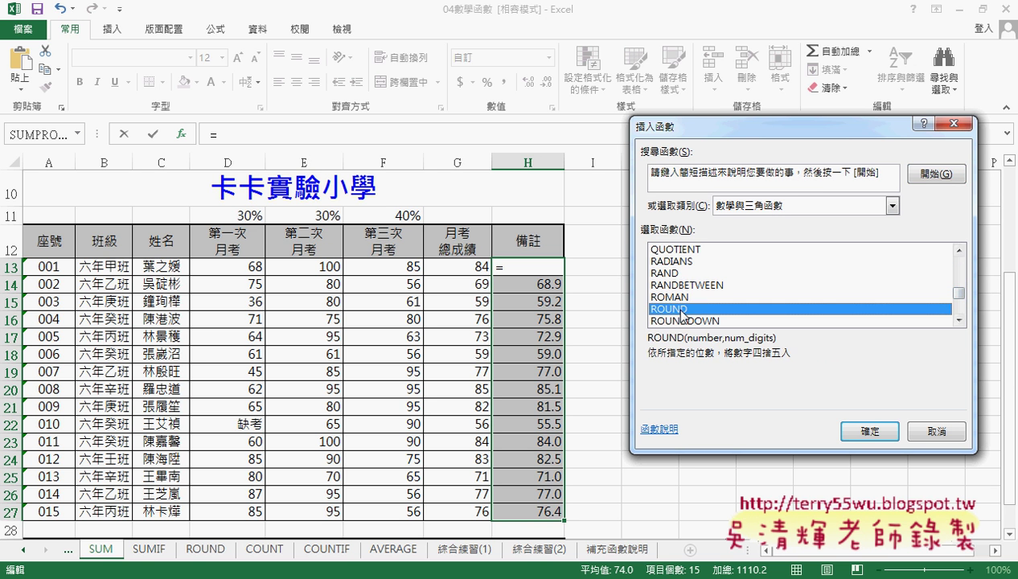
click(861, 434)
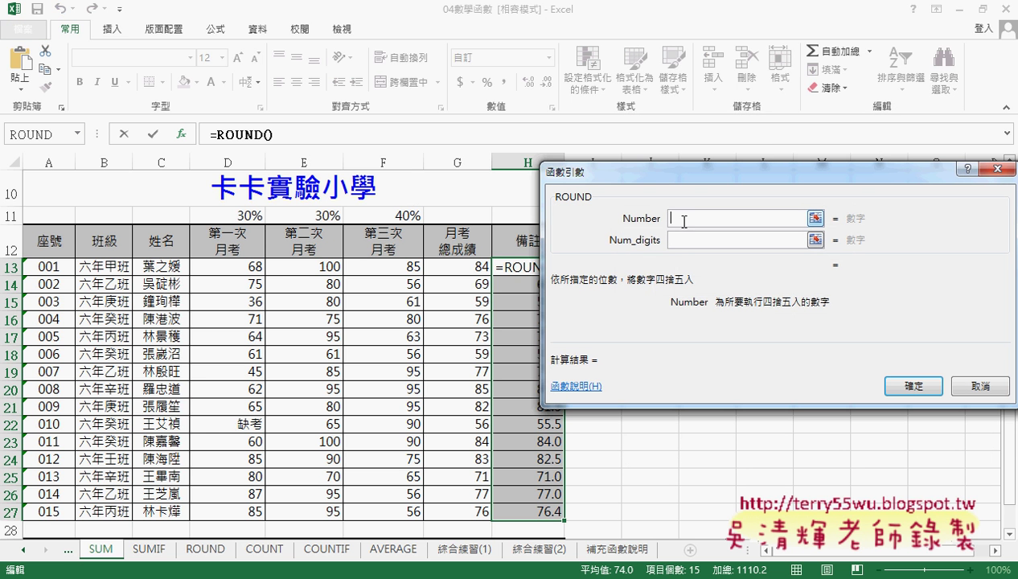
- Paste SUMPRODUCT into ROUND's Number argument, set Num_digits to 0, and confirm to get 84.0
right_click(682, 222)
click(731, 269)
click(672, 240)
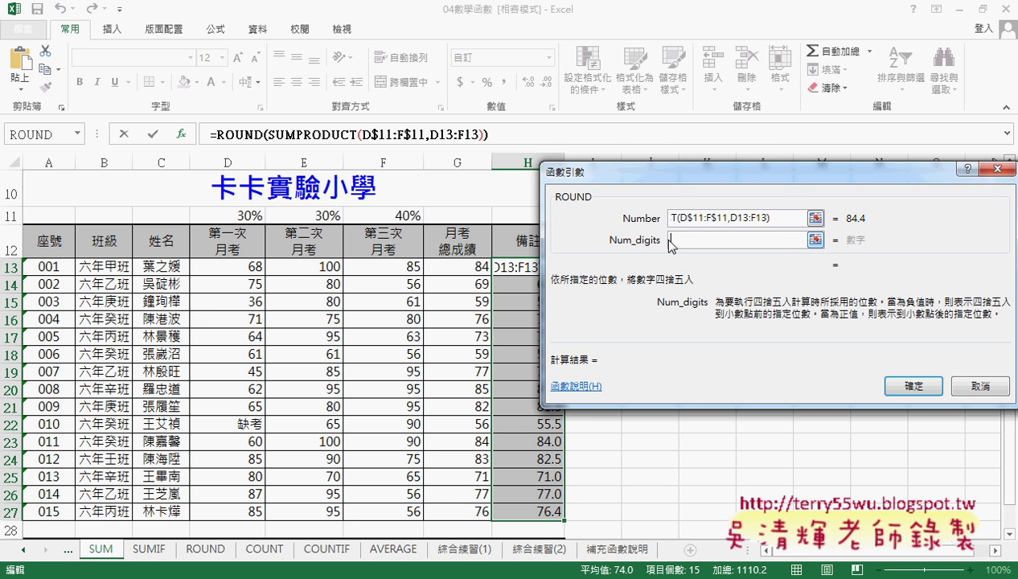
text(0)
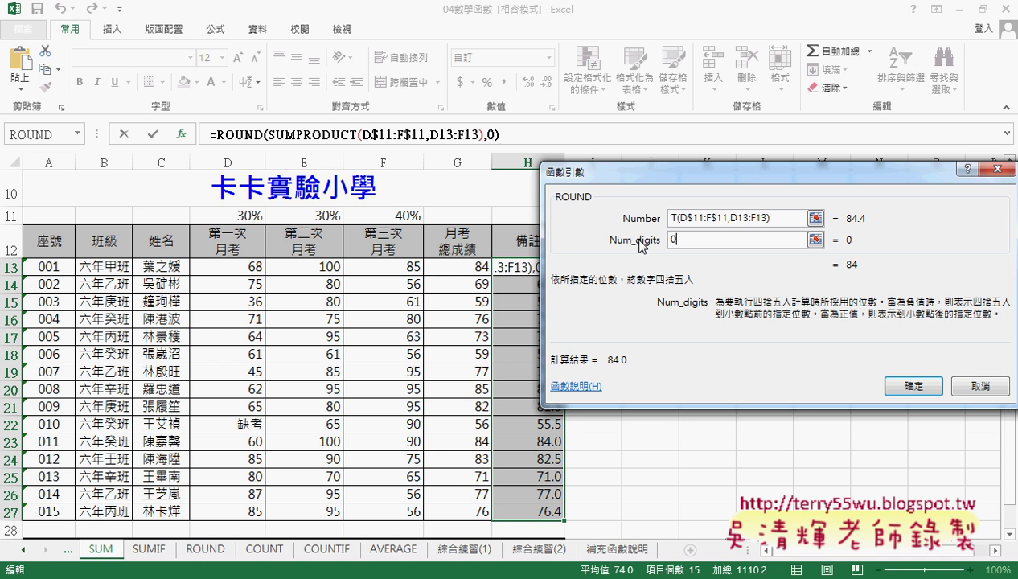
key(BackSpace)
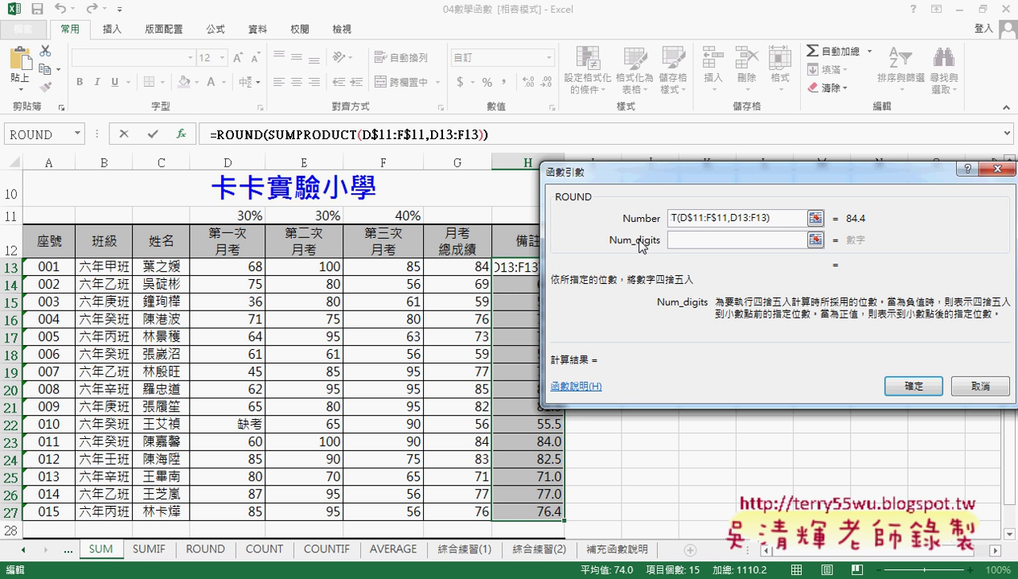
text(1)
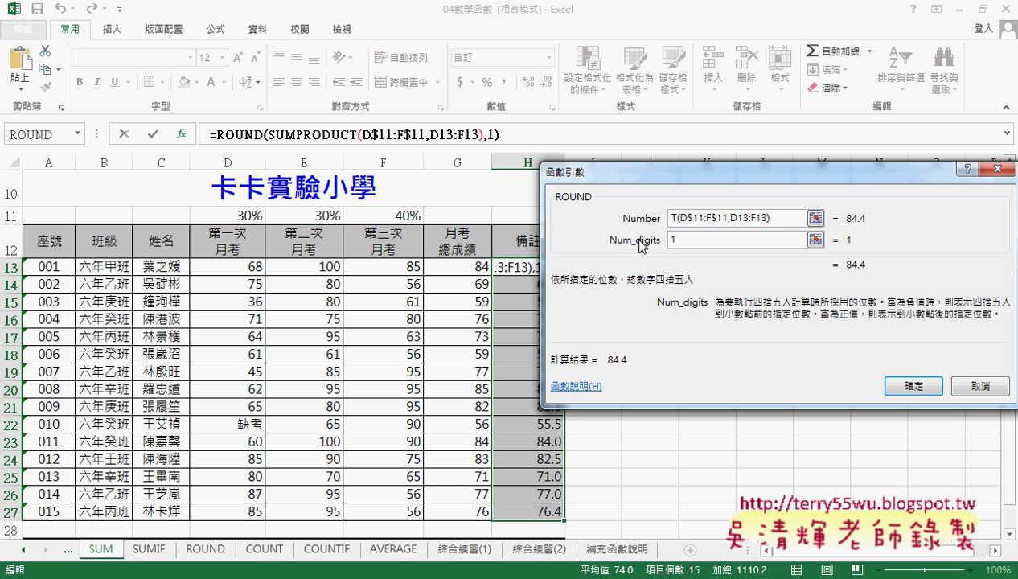
key(BackSpace)
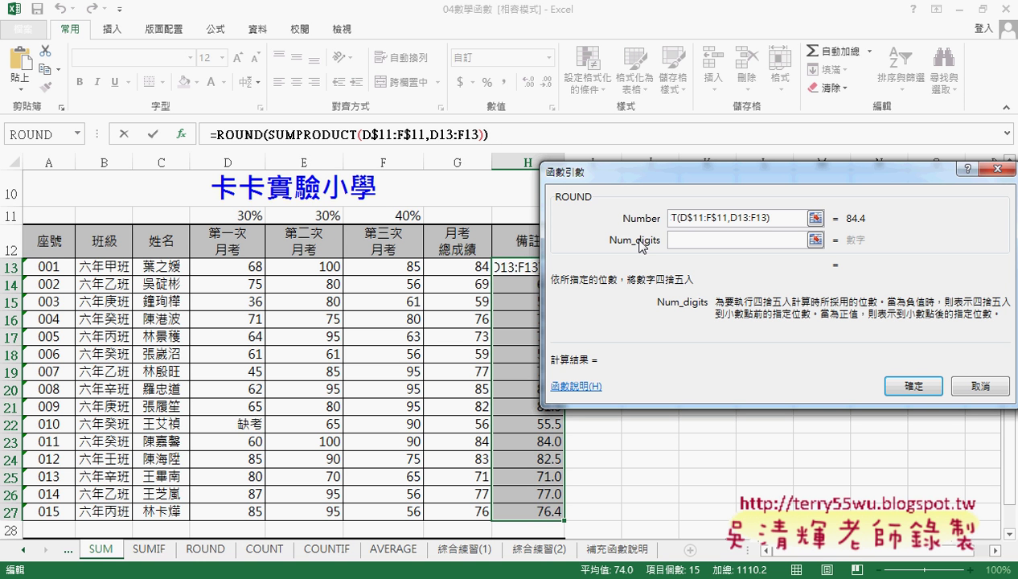
text(-)
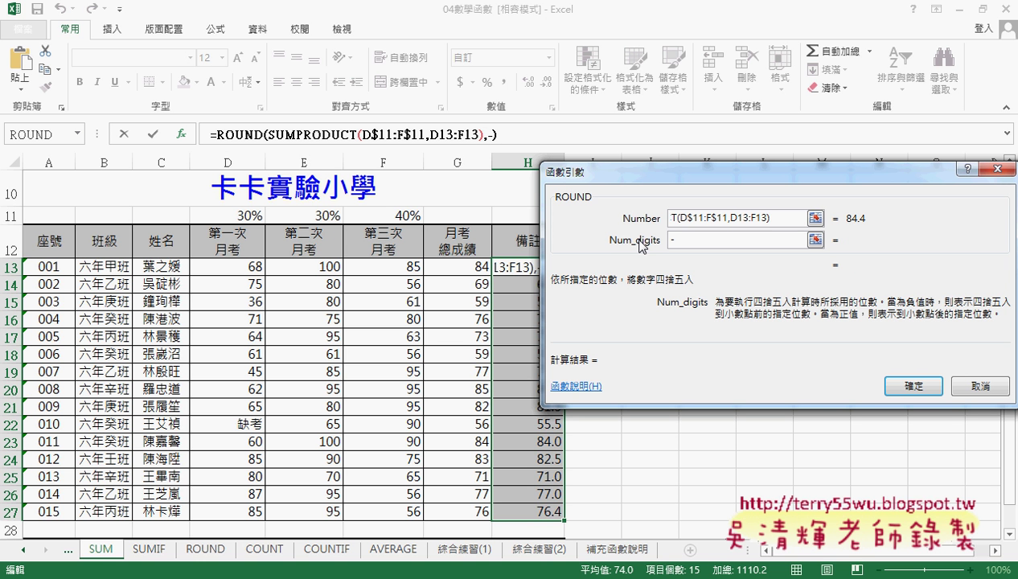
text(1)
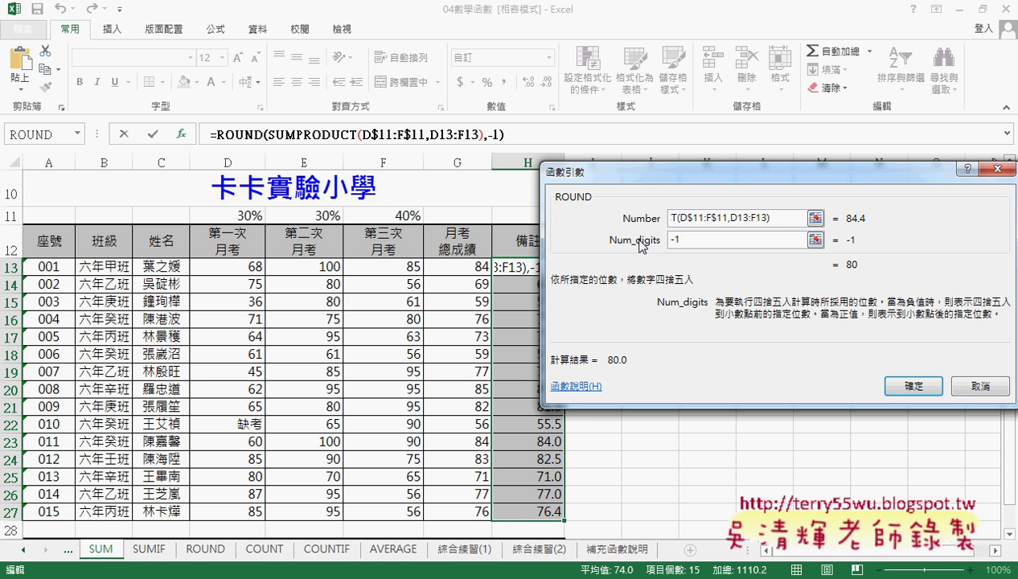
key(BackSpace)
key(BackSpace)
text(0)
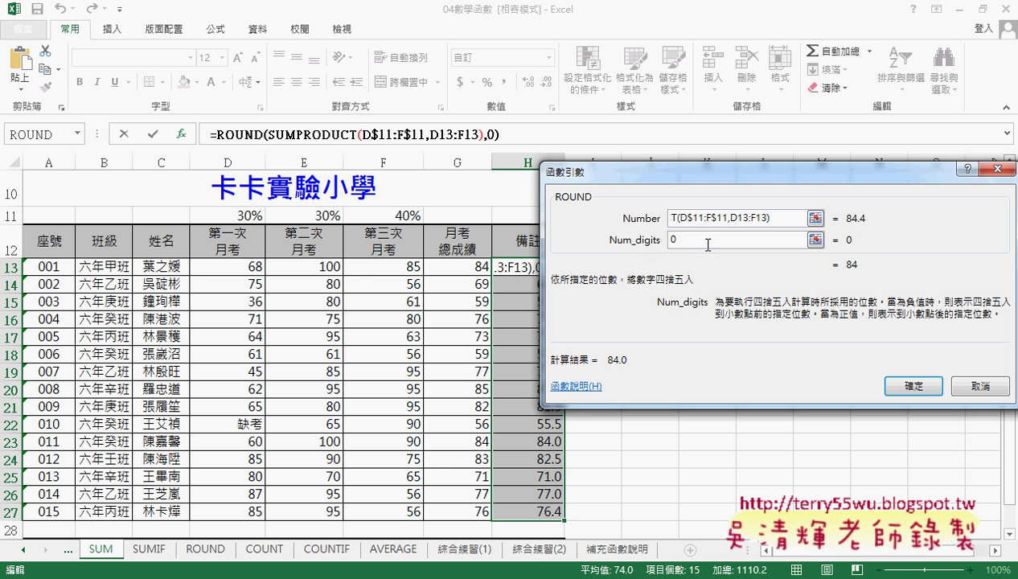
click(912, 385)
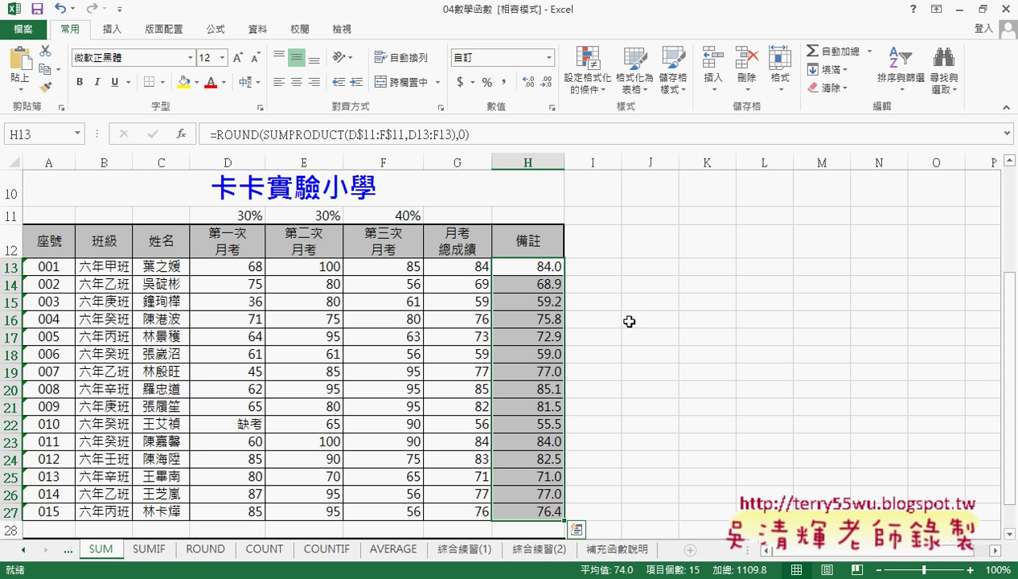
- Fill the ROUND formula down to H27 and remove decimals so totals run from 84 to 76
click(547, 267)
drag(565, 275, 570, 515)
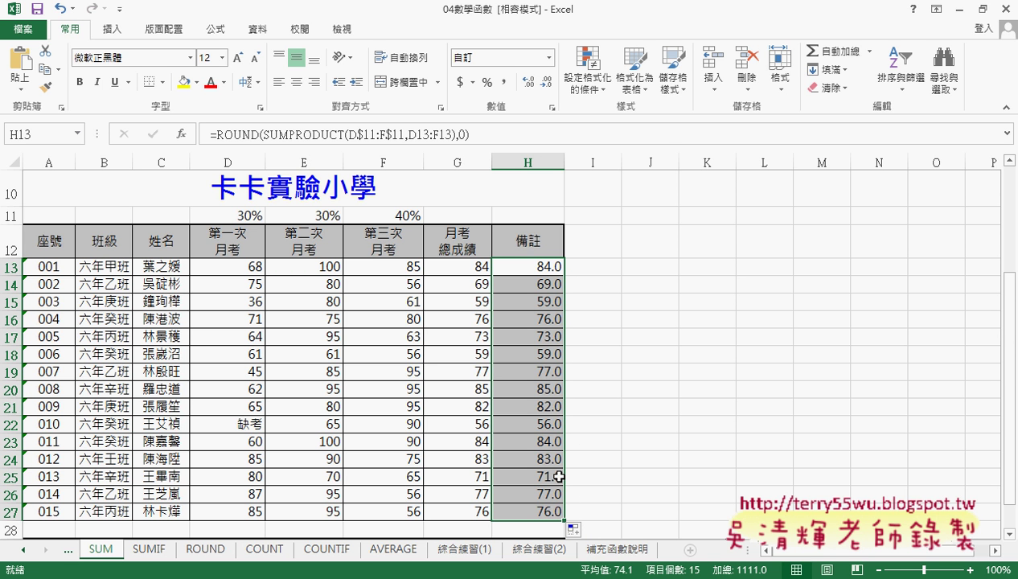
click(547, 83)
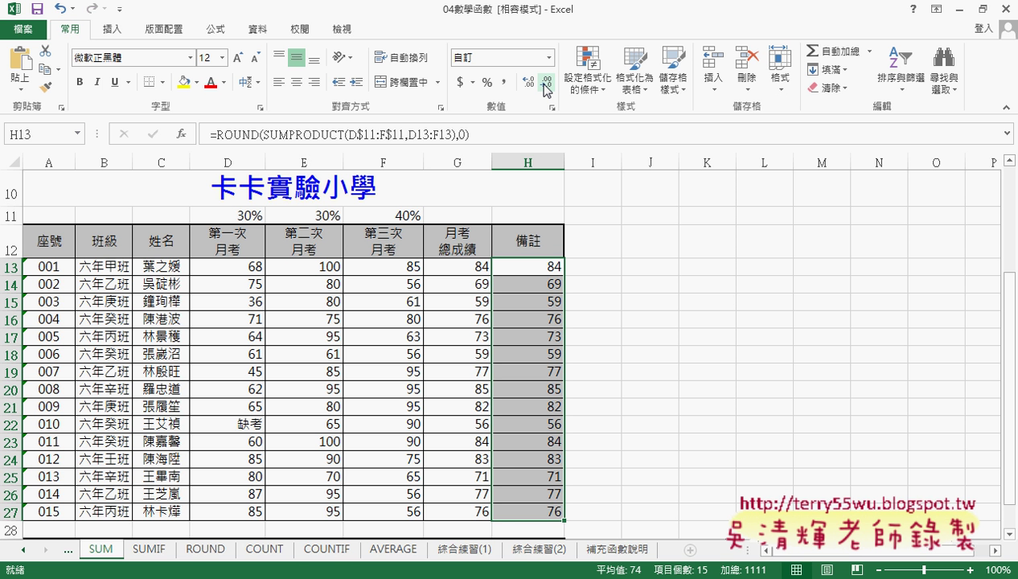
click(593, 268)
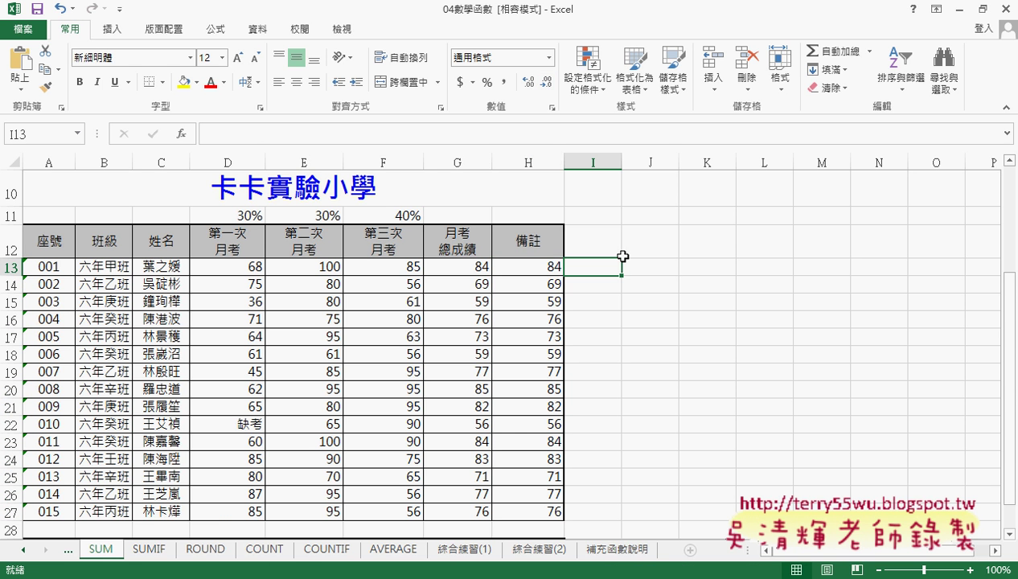
- Enter the header VBA in cell I12
click(608, 246)
text(V)
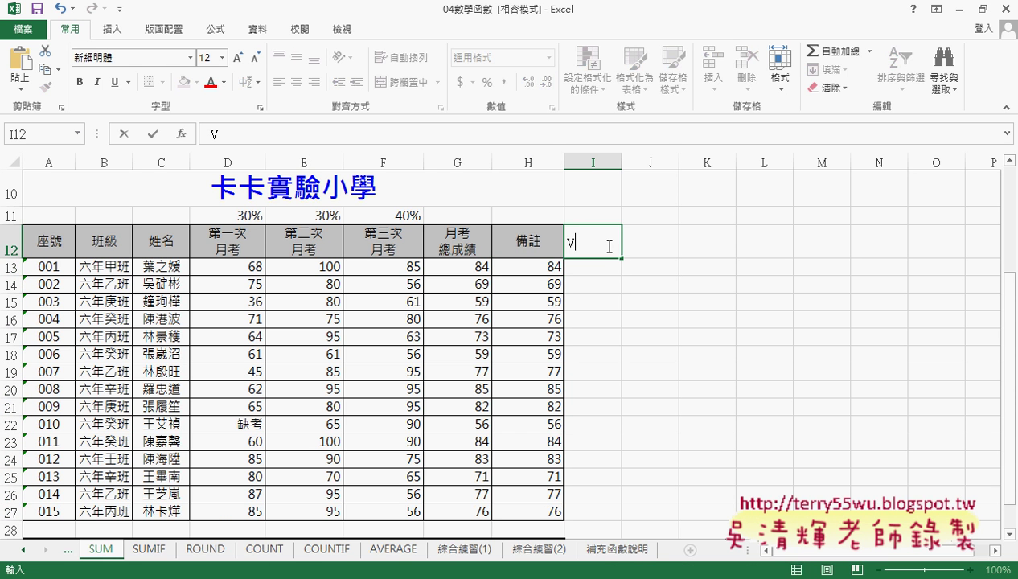
text(BA)
key(Return)
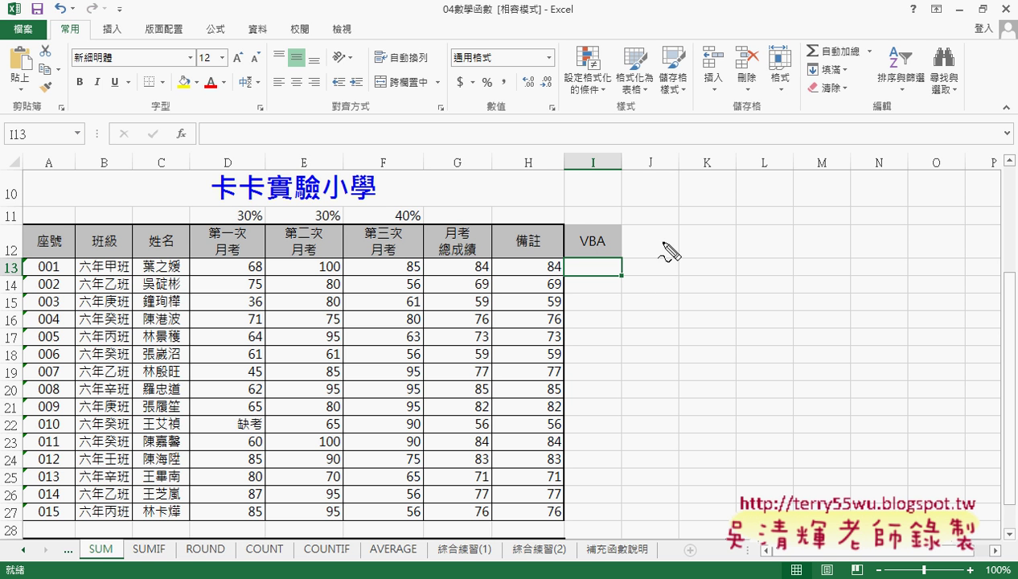
- Mark the area beside the VBA header and cell I13 with red boxes and an arrow
mouse_move(658, 241)
mouse_down()
mouse_move(661, 273)
mouse_move(721, 273)
mouse_up()
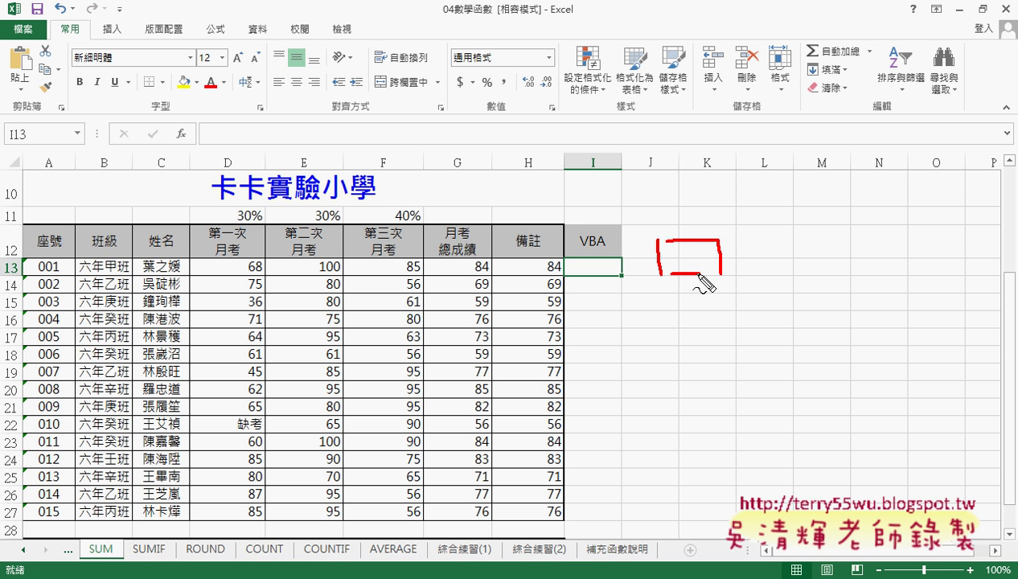
mouse_move(598, 272)
mouse_down()
mouse_move(595, 354)
mouse_move(604, 354)
mouse_up()
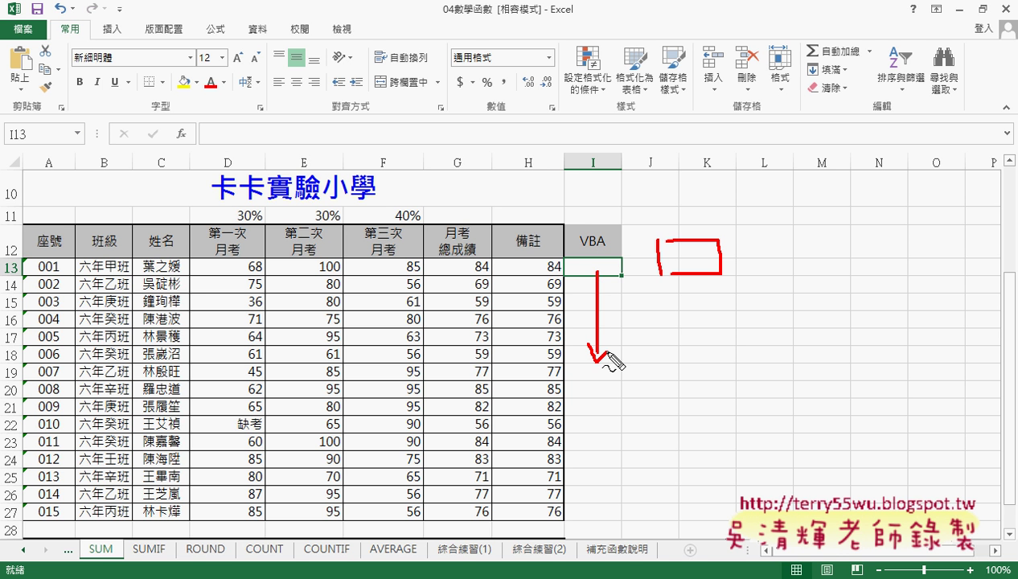
mouse_move(661, 287)
mouse_down()
mouse_move(663, 310)
mouse_move(688, 287)
mouse_move(721, 311)
mouse_up()
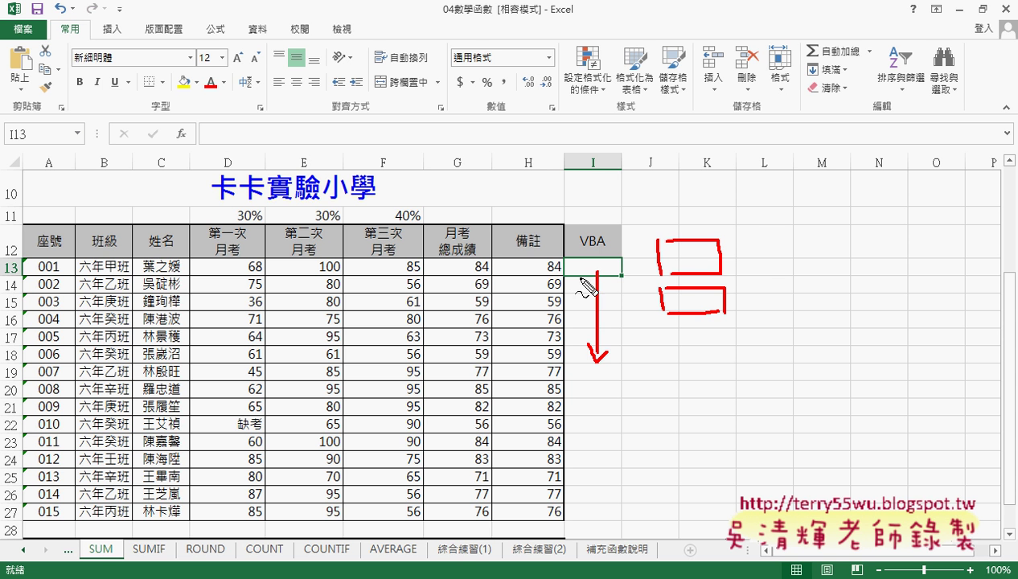
drag(587, 275, 612, 275)
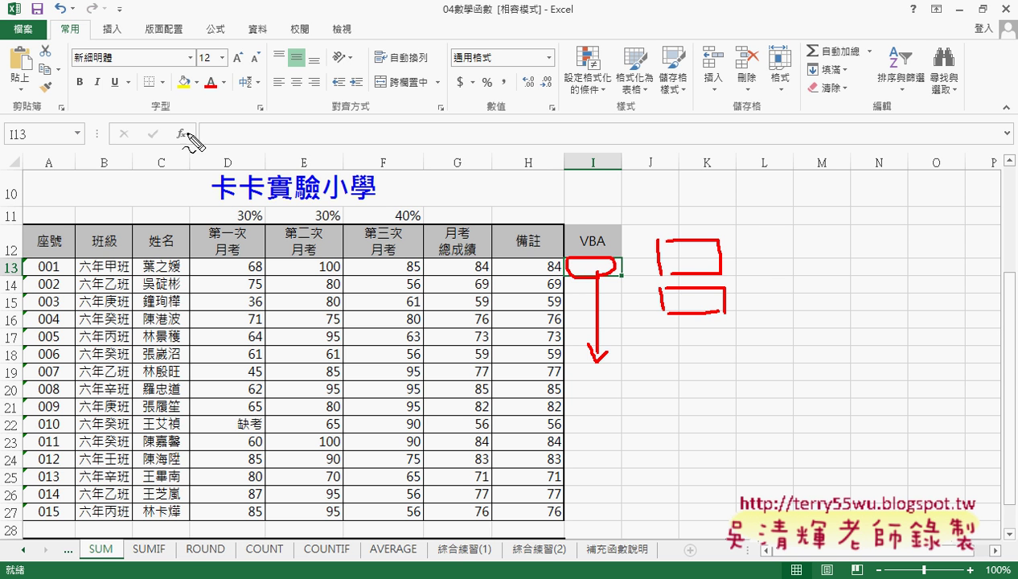
drag(185, 123, 190, 161)
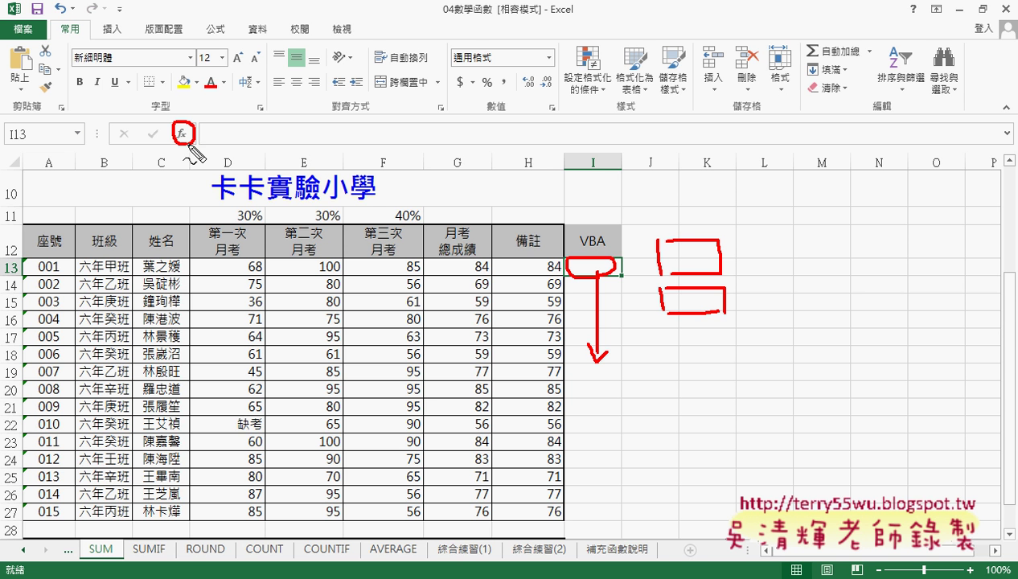
mouse_move(422, 228)
mouse_down()
mouse_move(326, 229)
mouse_move(242, 210)
mouse_move(420, 227)
mouse_up()
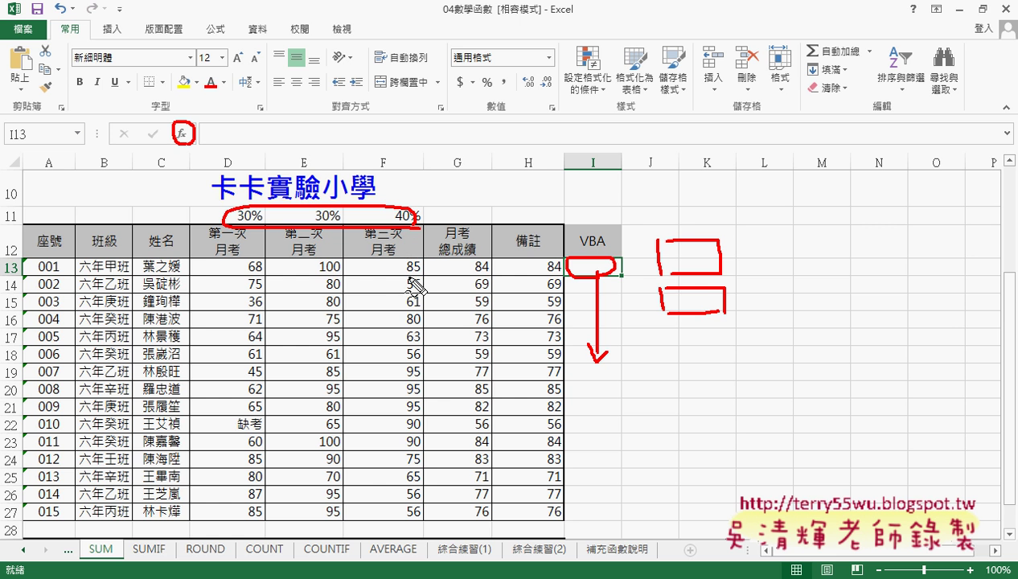
mouse_move(404, 276)
mouse_down()
mouse_move(217, 277)
mouse_move(364, 256)
mouse_move(414, 278)
mouse_up()
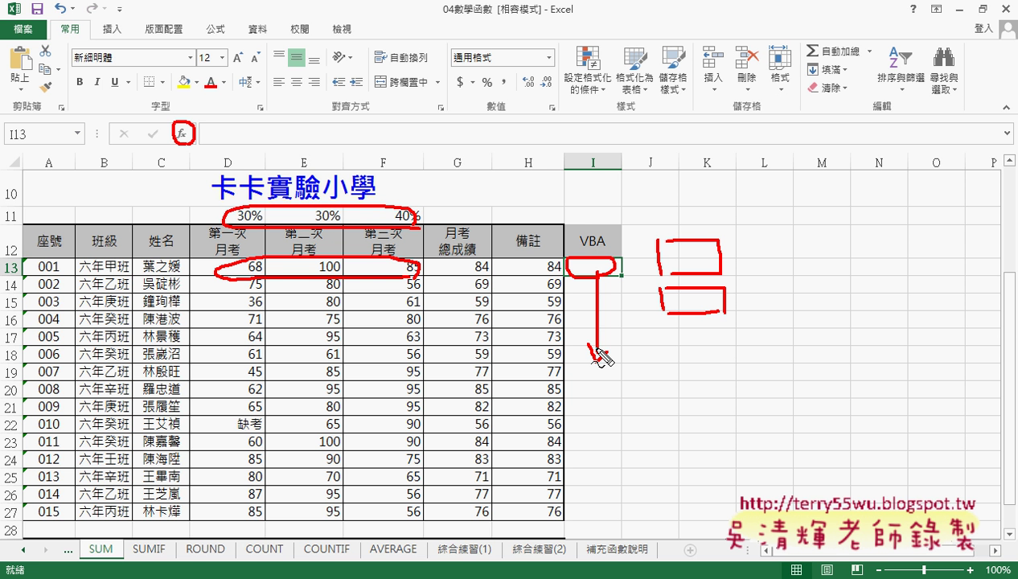
drag(599, 362, 606, 351)
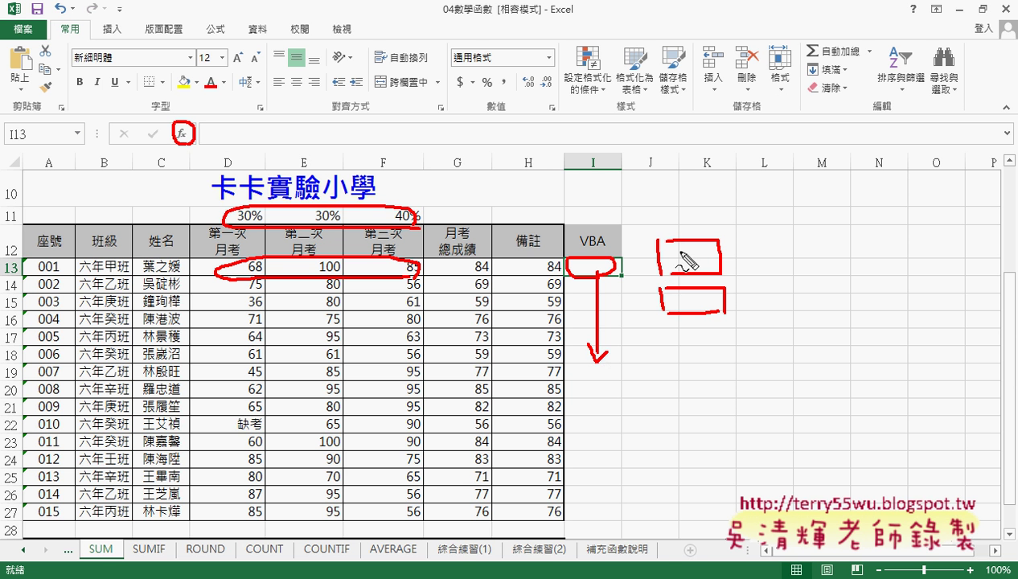